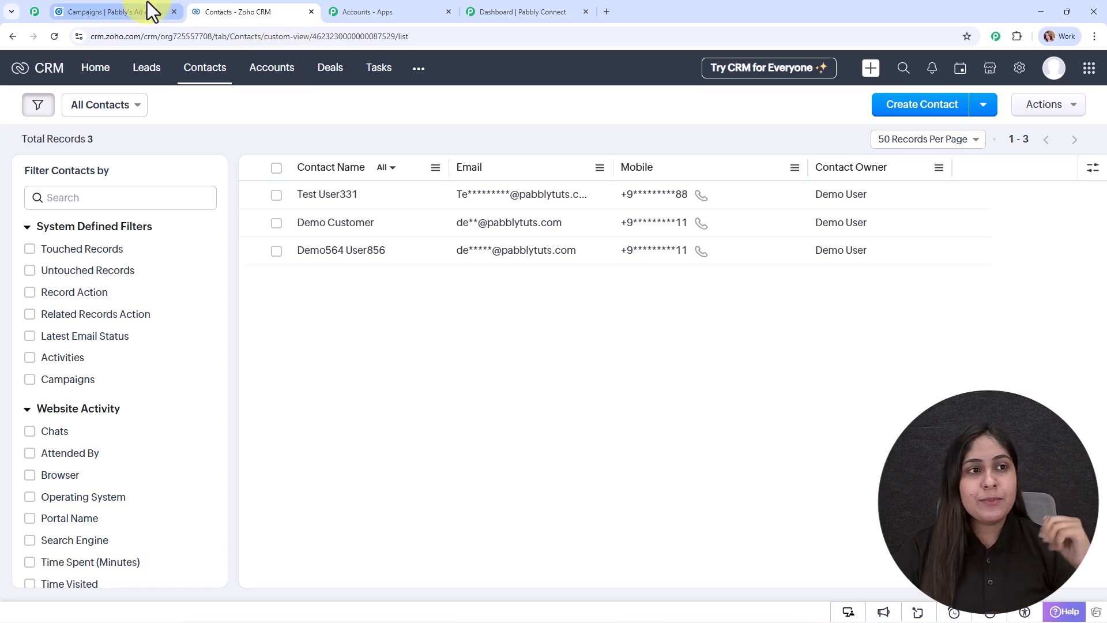
# Open the Pabbly Connect website, pabbly.com/connect, in a new browser tab and sign in to the Pabbly account
pyautogui.click(149, 8)
pyautogui.click(245, 10)
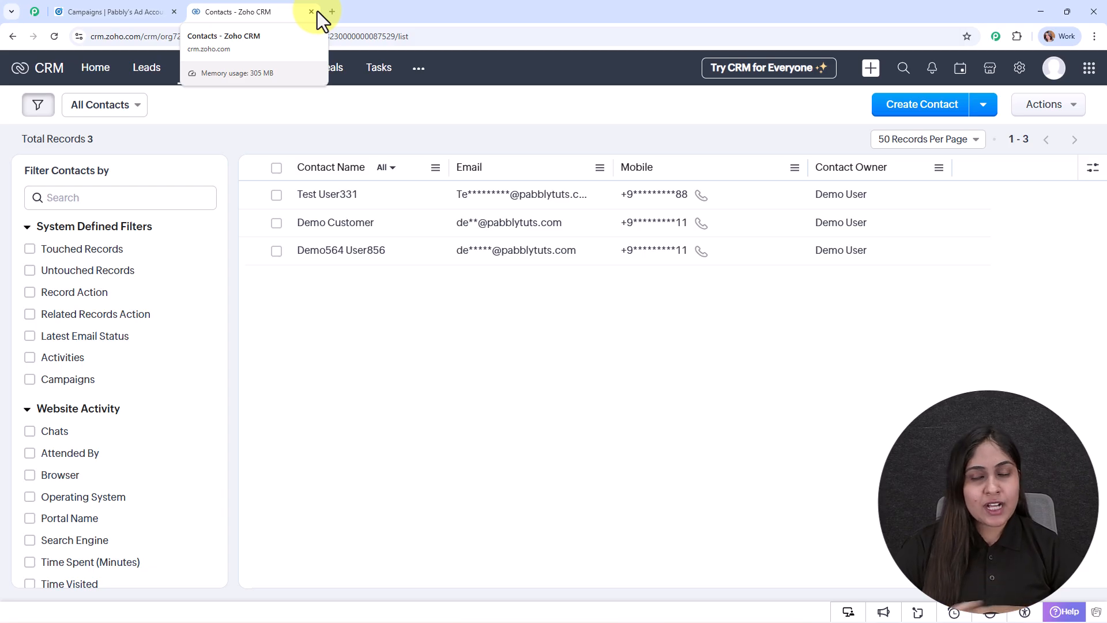
pyautogui.click(333, 11)
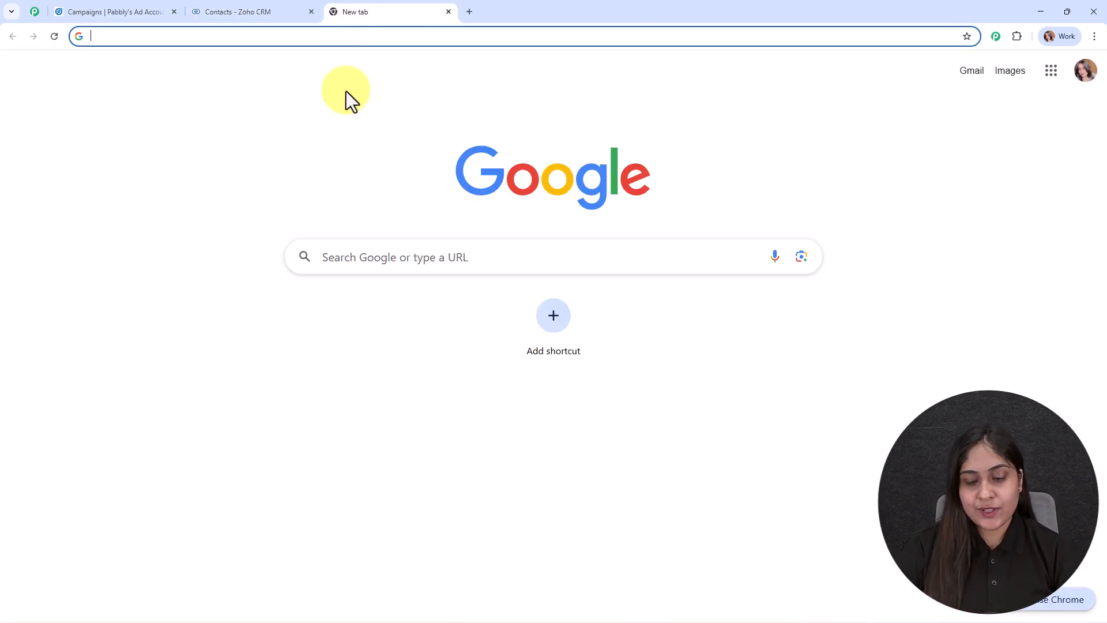
pyautogui.write('pabb')
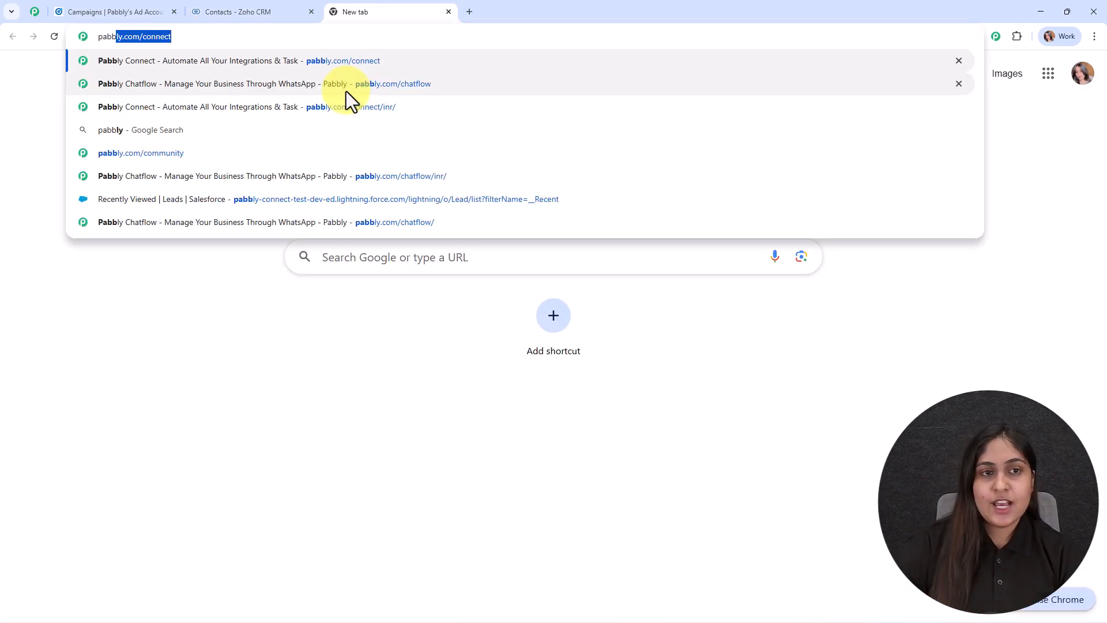
pyautogui.click(395, 62)
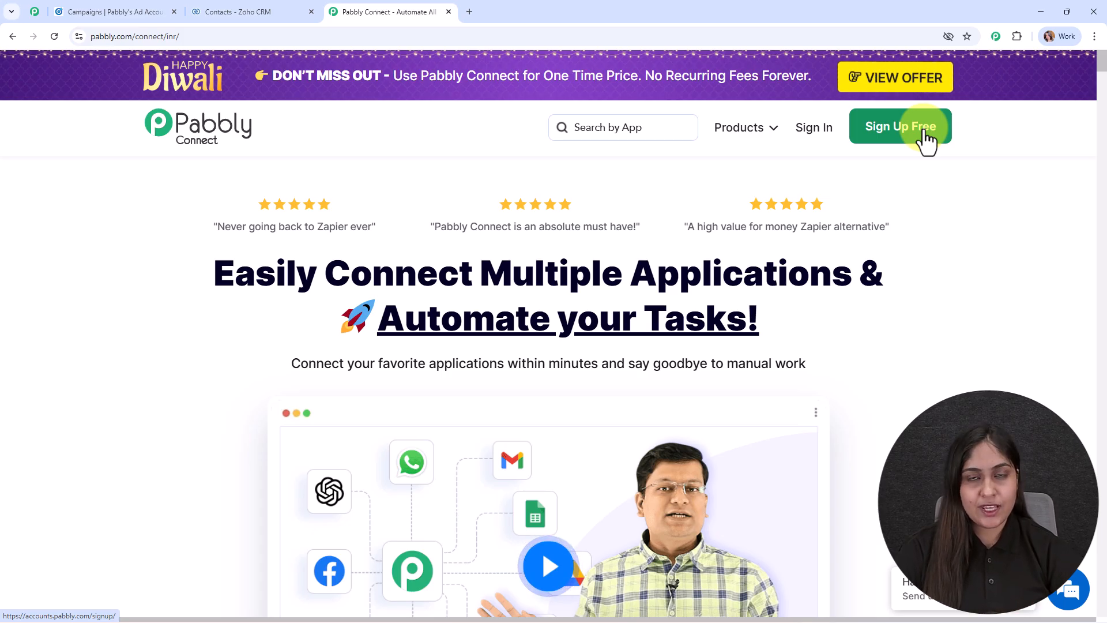
pyautogui.click(814, 134)
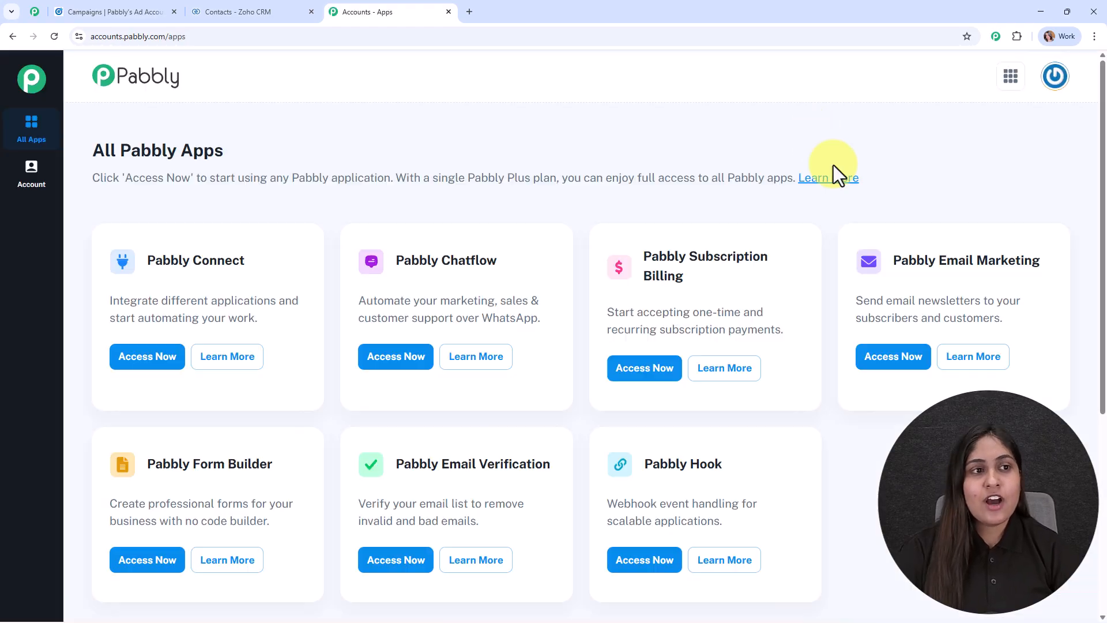
# Access the Pabbly Connect application from the list of all Pabbly apps
pyautogui.moveTo(94, 141); pyautogui.dragTo(269, 147)
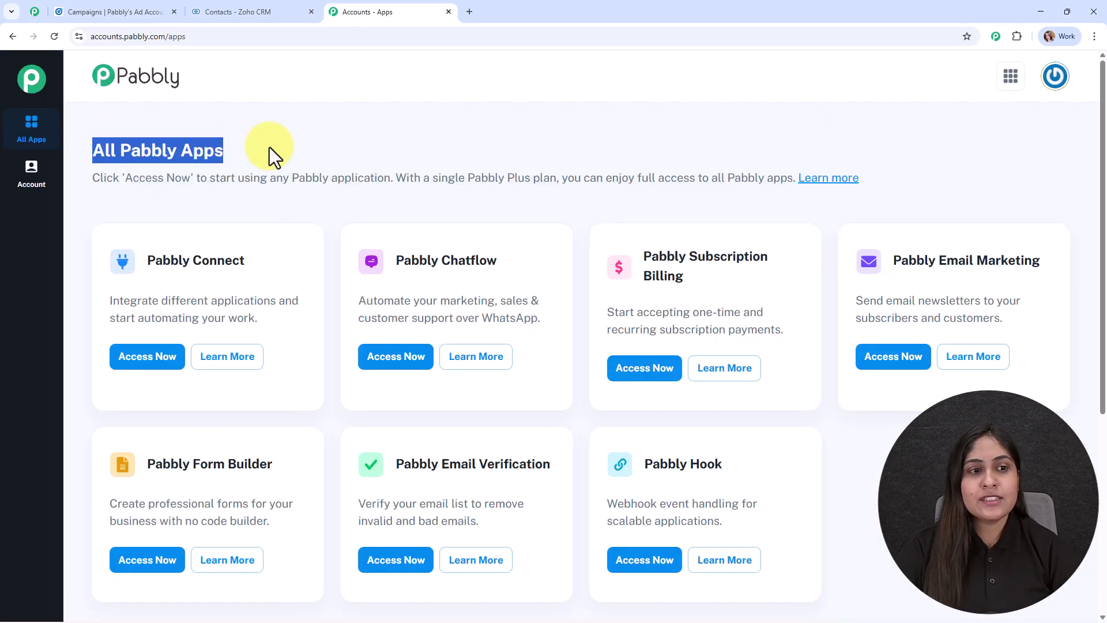
pyautogui.click(542, 119)
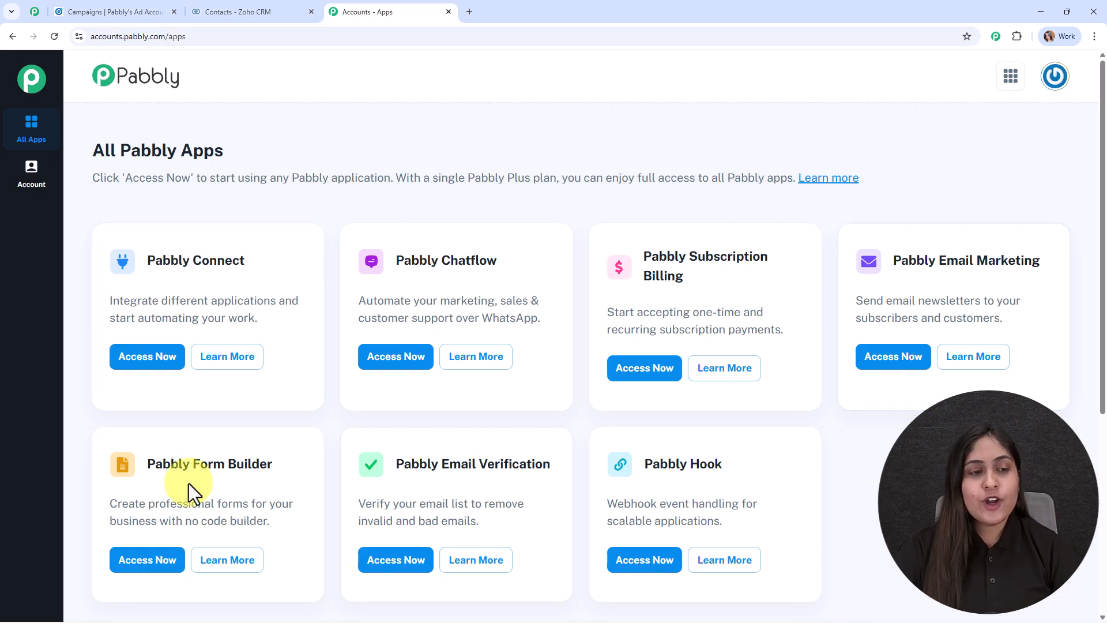
pyautogui.click(147, 357)
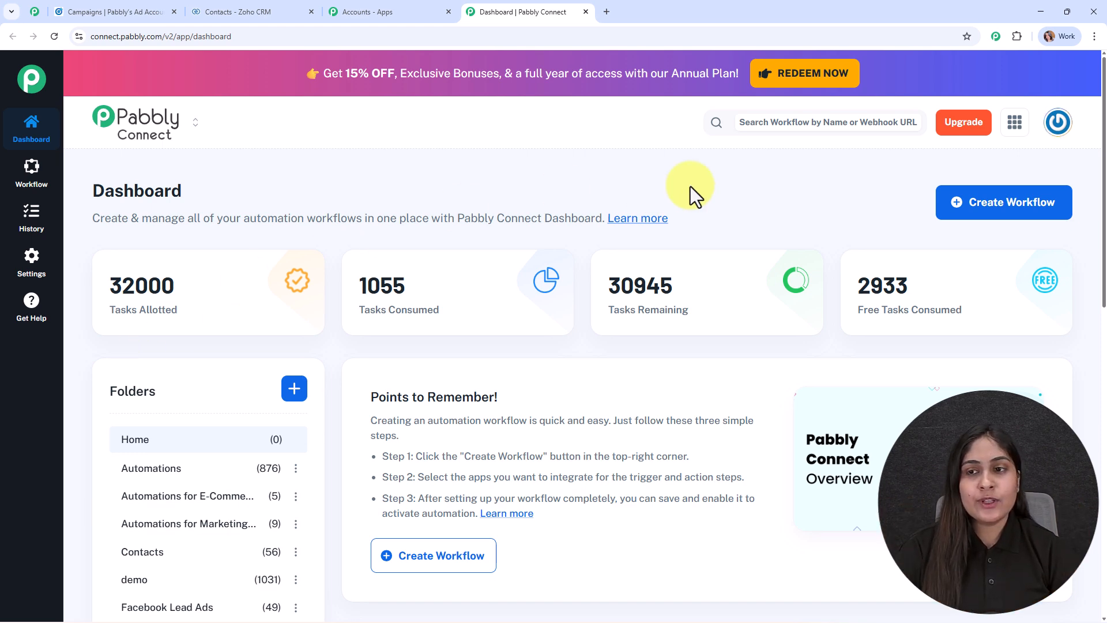
# Start creating a new workflow with the New (Beta) workflow builder
pyautogui.click(1014, 220)
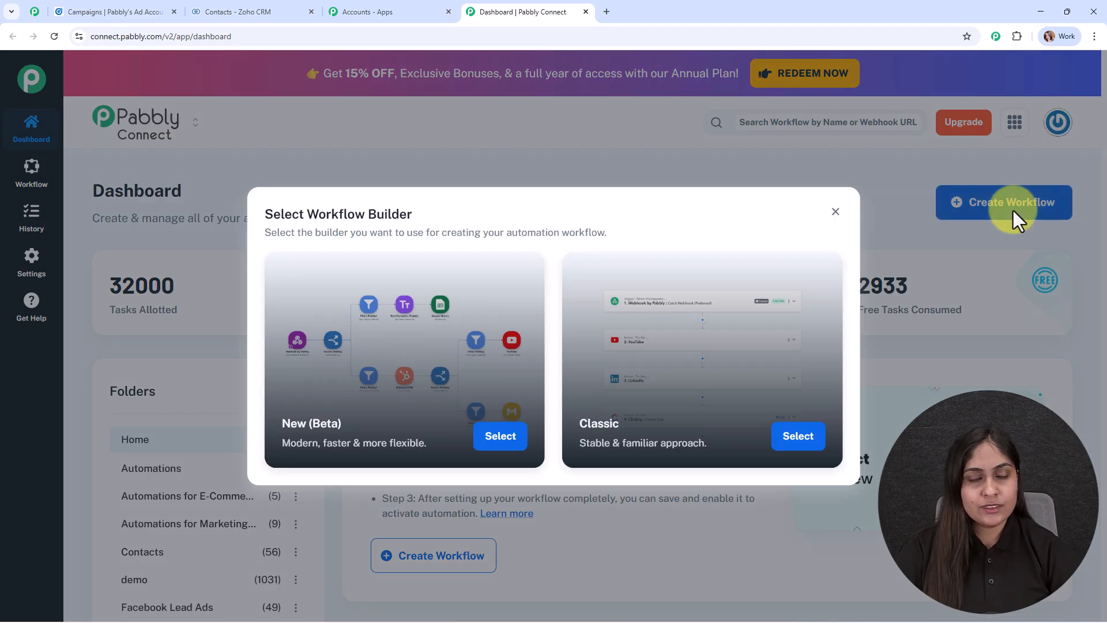
pyautogui.moveTo(429, 206); pyautogui.dragTo(241, 208)
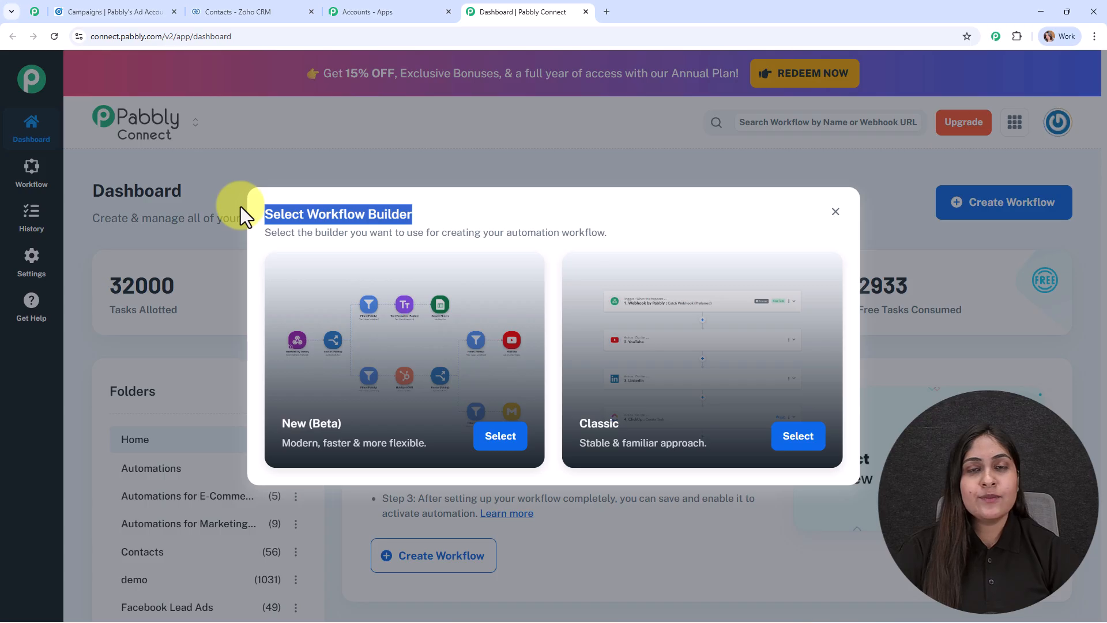
pyautogui.click(474, 206)
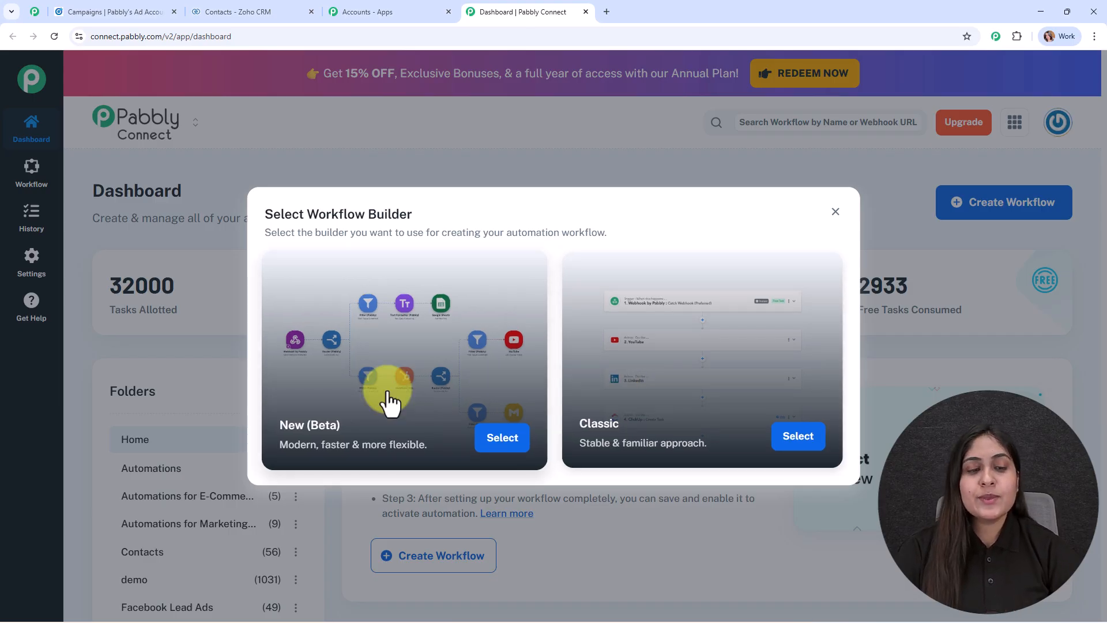
pyautogui.click(503, 440)
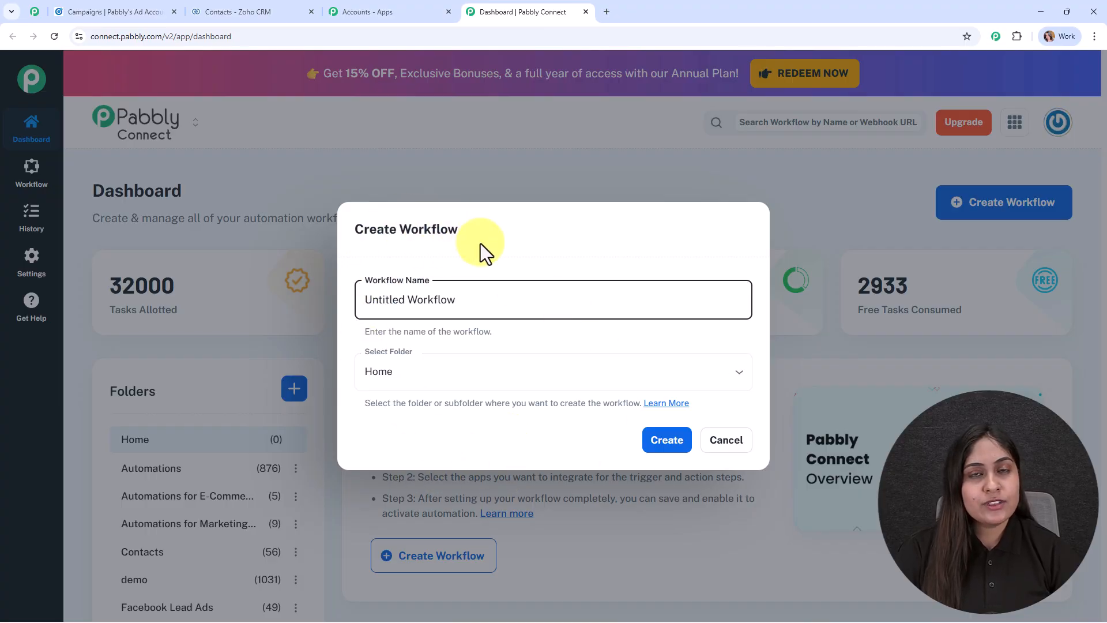
# Name the new workflow "Automatically Create Contacts from Lead Ads"
pyautogui.moveTo(492, 307); pyautogui.dragTo(299, 308)
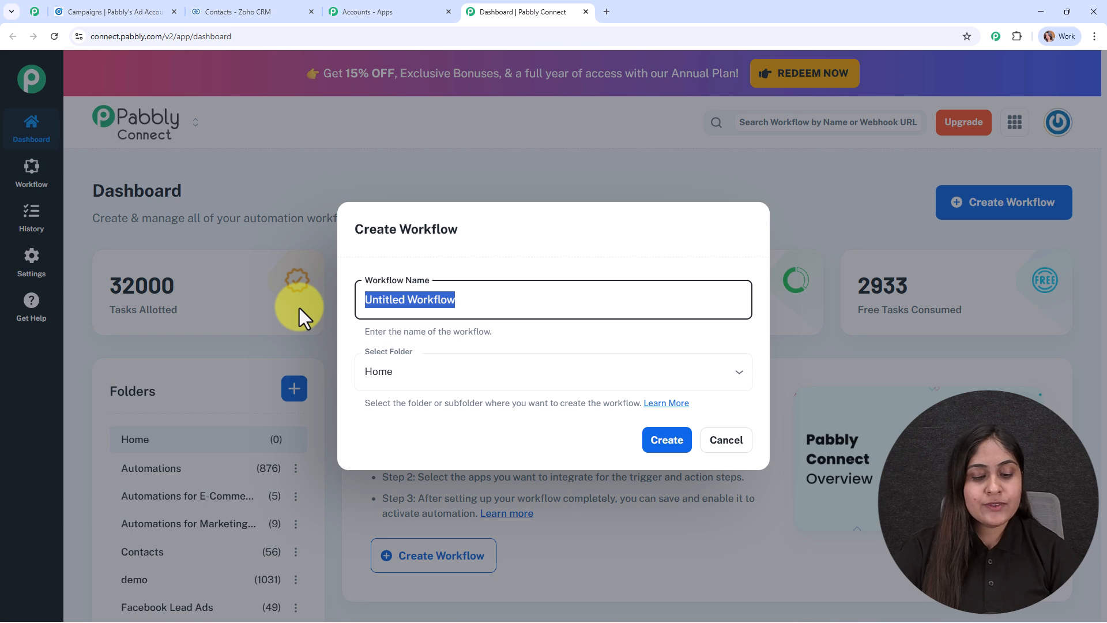
pyautogui.write('Automatically Create Contacts from Lead Ads')
pyautogui.moveTo(365, 295); pyautogui.dragTo(615, 298)
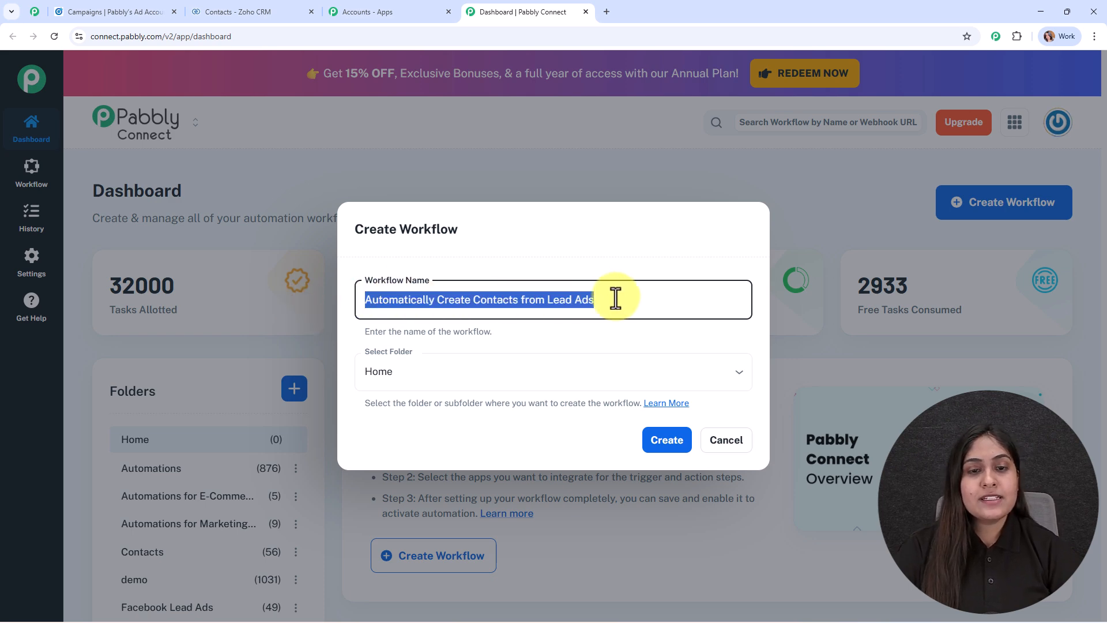
pyautogui.click(628, 344)
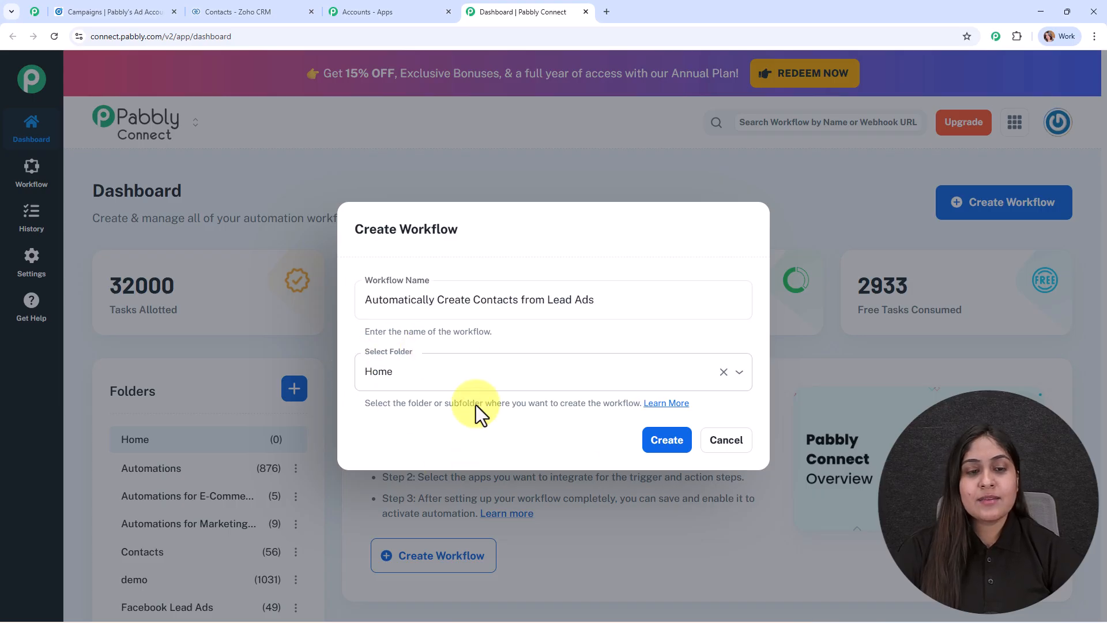
# Choose the Contacts folder for the workflow and create it
pyautogui.click(509, 375)
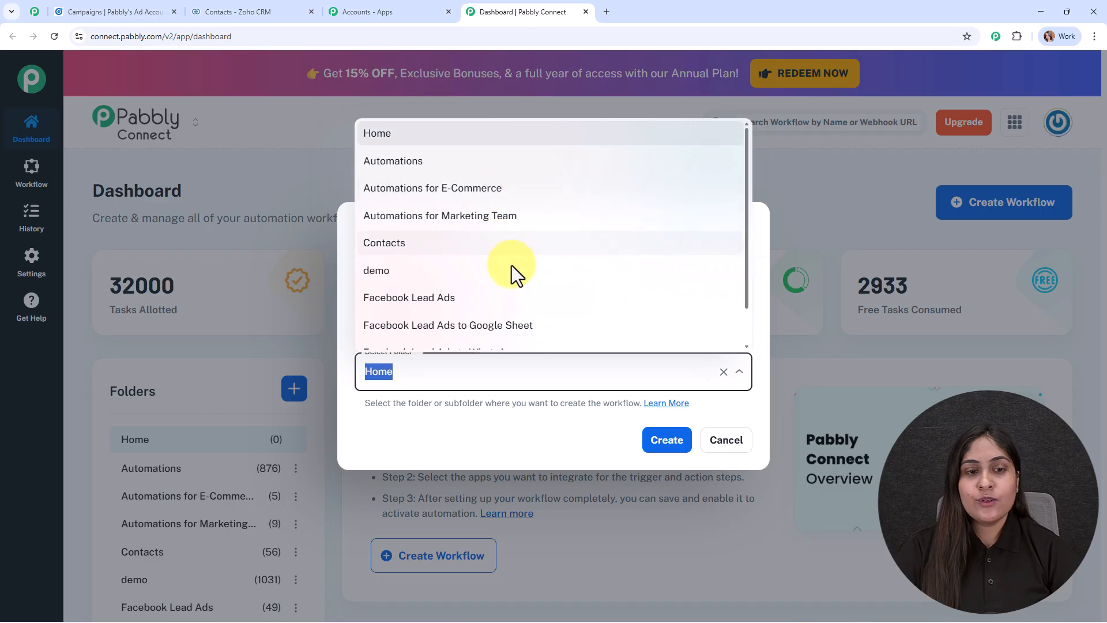
pyautogui.scroll(-1, 514, 297)
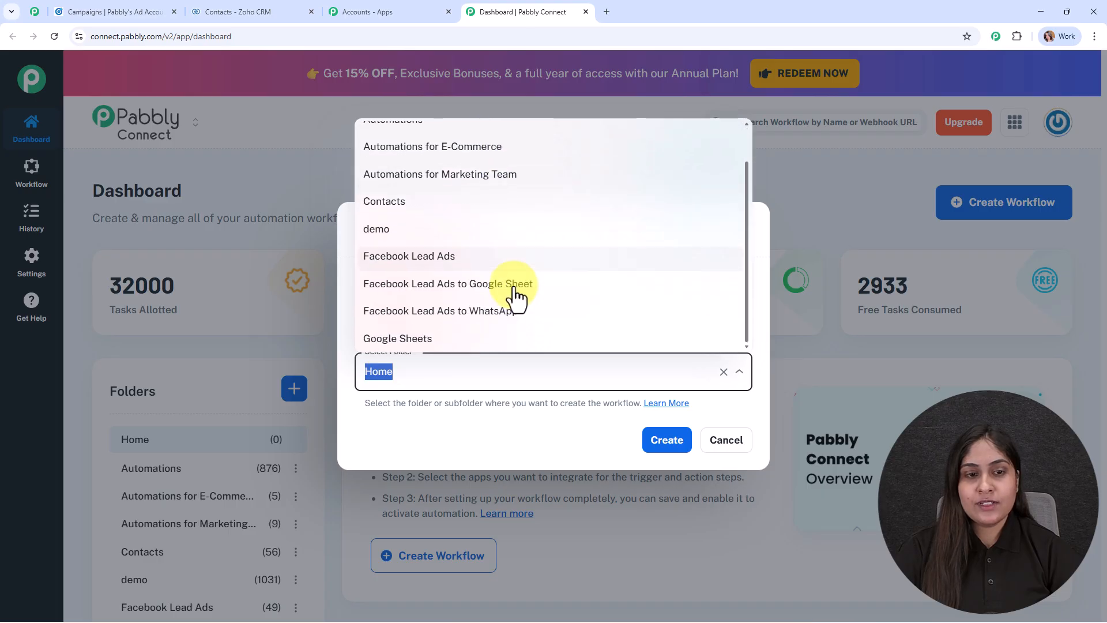
pyautogui.click(478, 222)
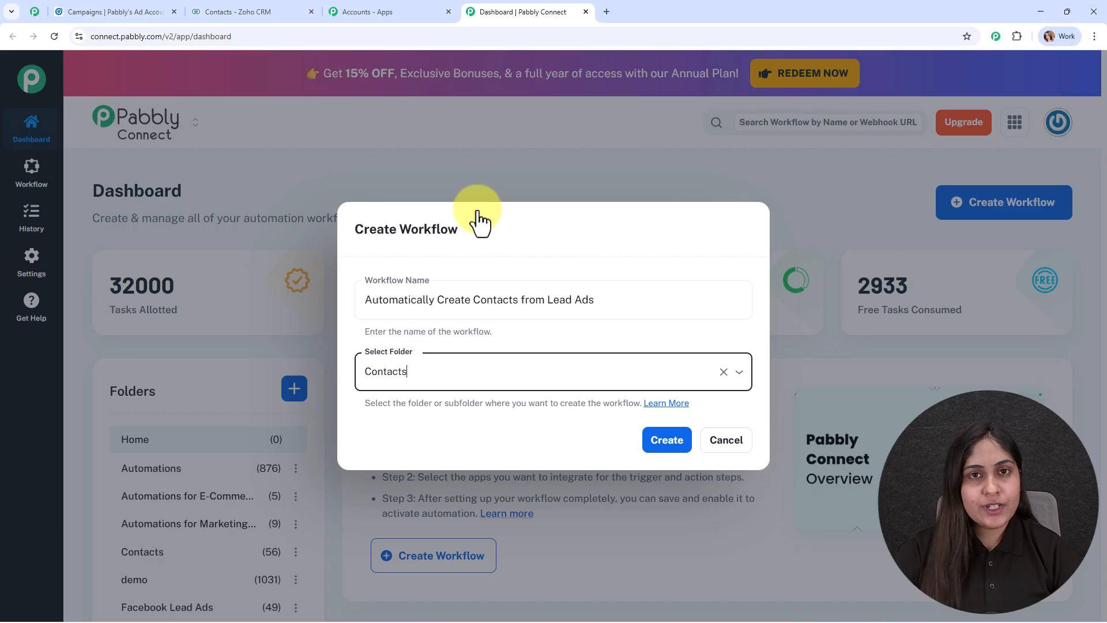
pyautogui.click(666, 440)
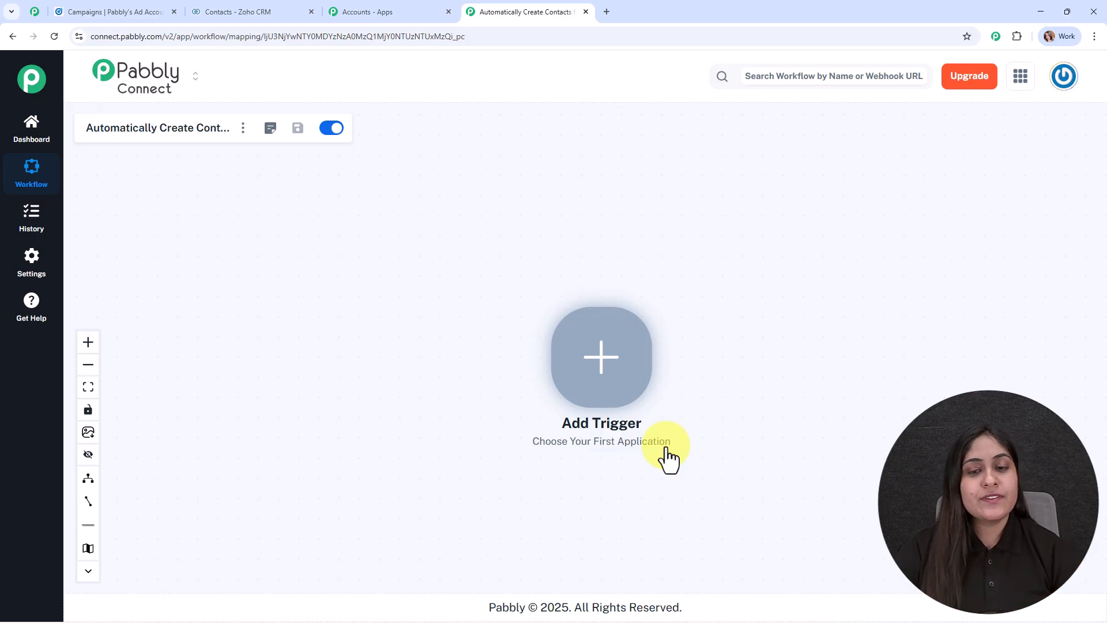
# Add a trigger that uses the LinkedIn app with the Lead Notifications event
pyautogui.click(610, 366)
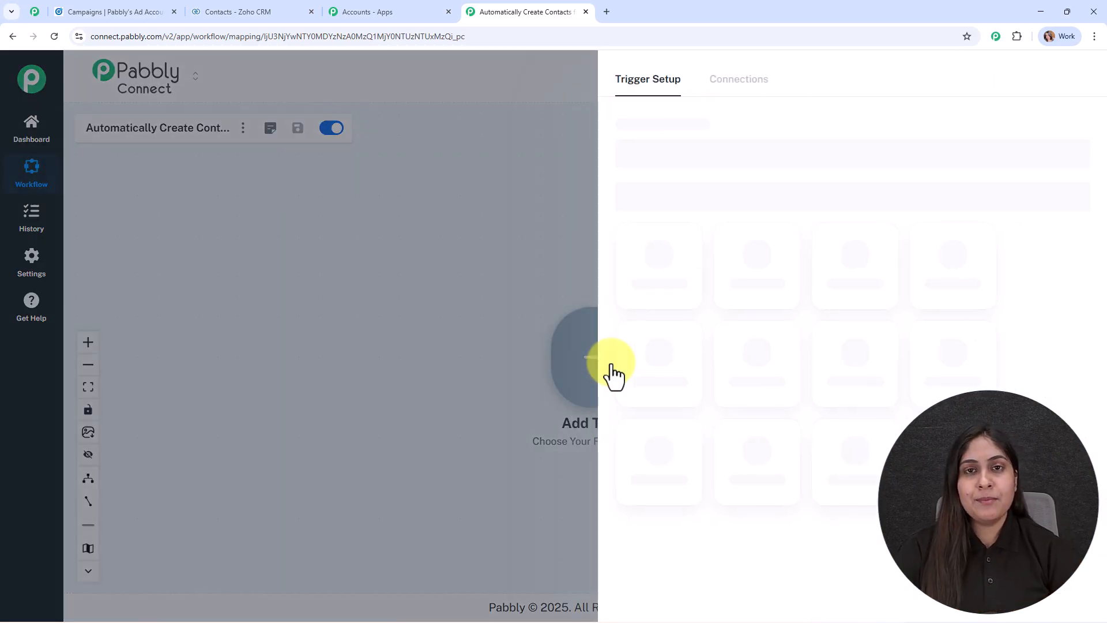
pyautogui.write('li')
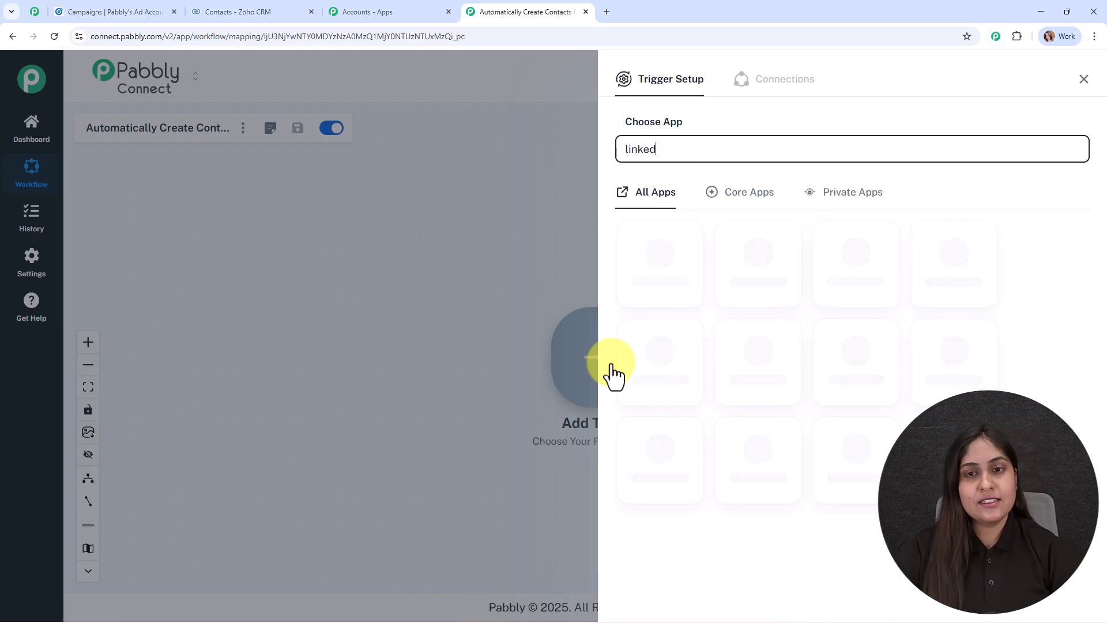
pyautogui.write('nked')
pyautogui.click(856, 255)
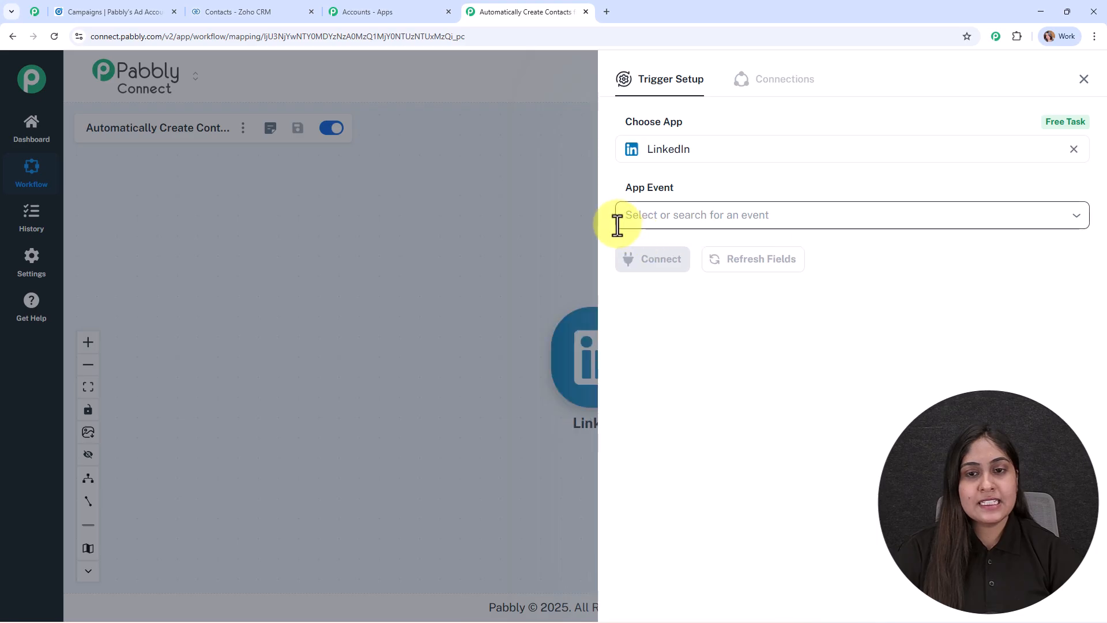
pyautogui.click(618, 222)
pyautogui.click(663, 265)
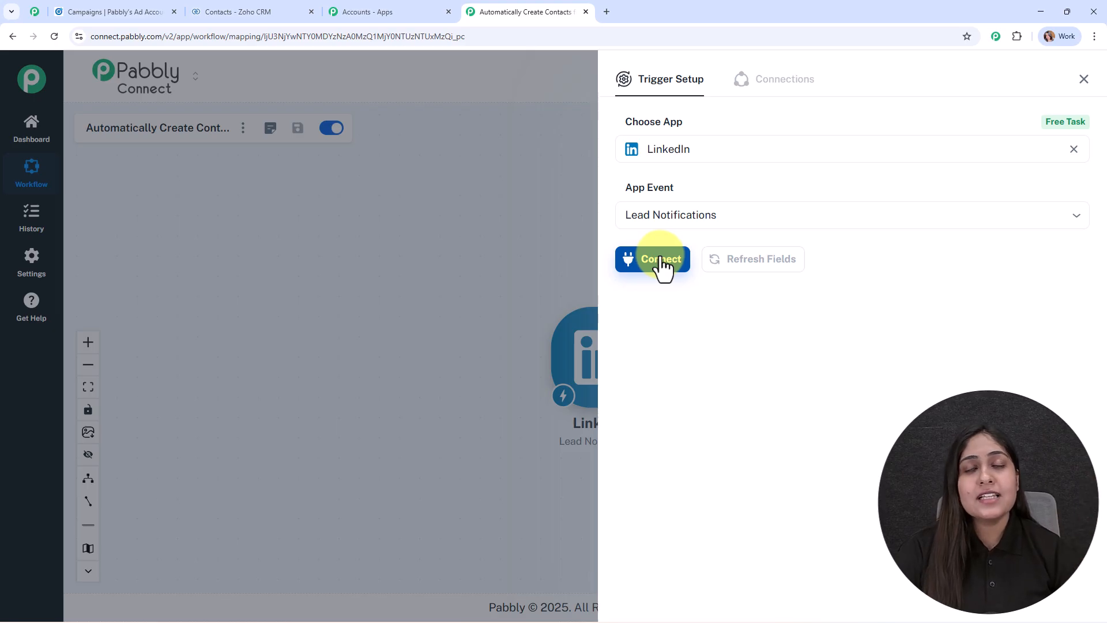
# Connect the LinkedIn account to the trigger through a new connection
pyautogui.click(662, 266)
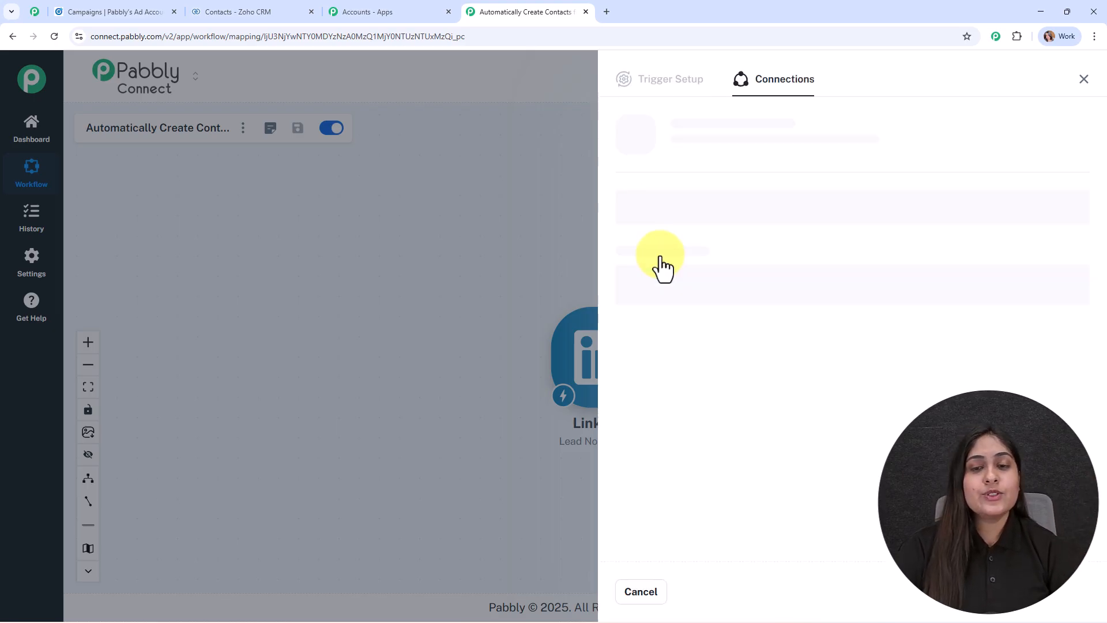
pyautogui.click(639, 189)
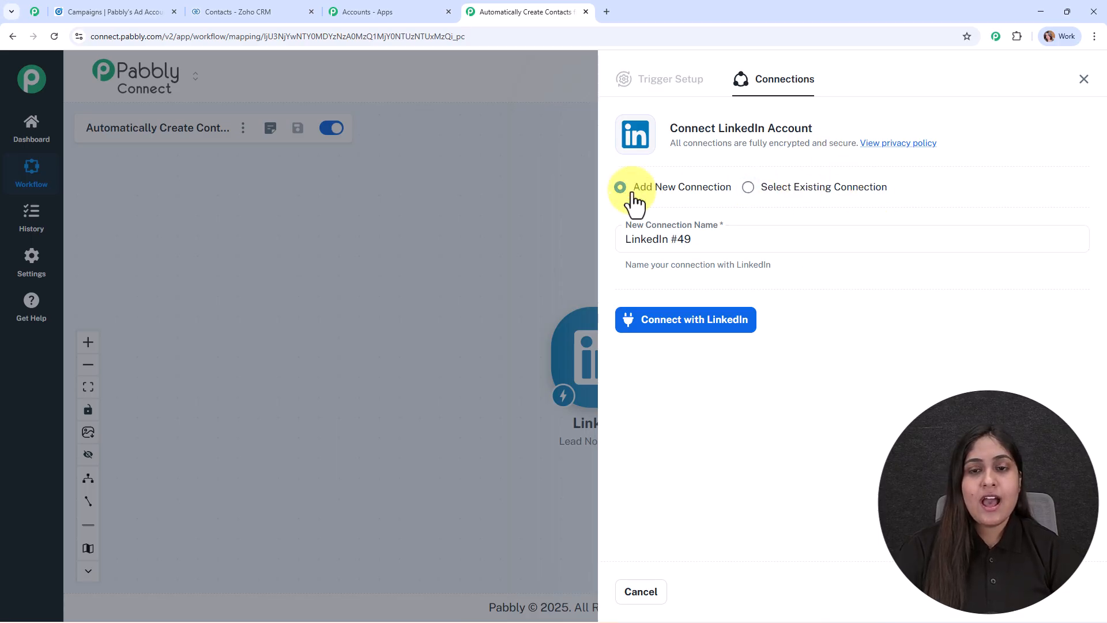
pyautogui.click(711, 320)
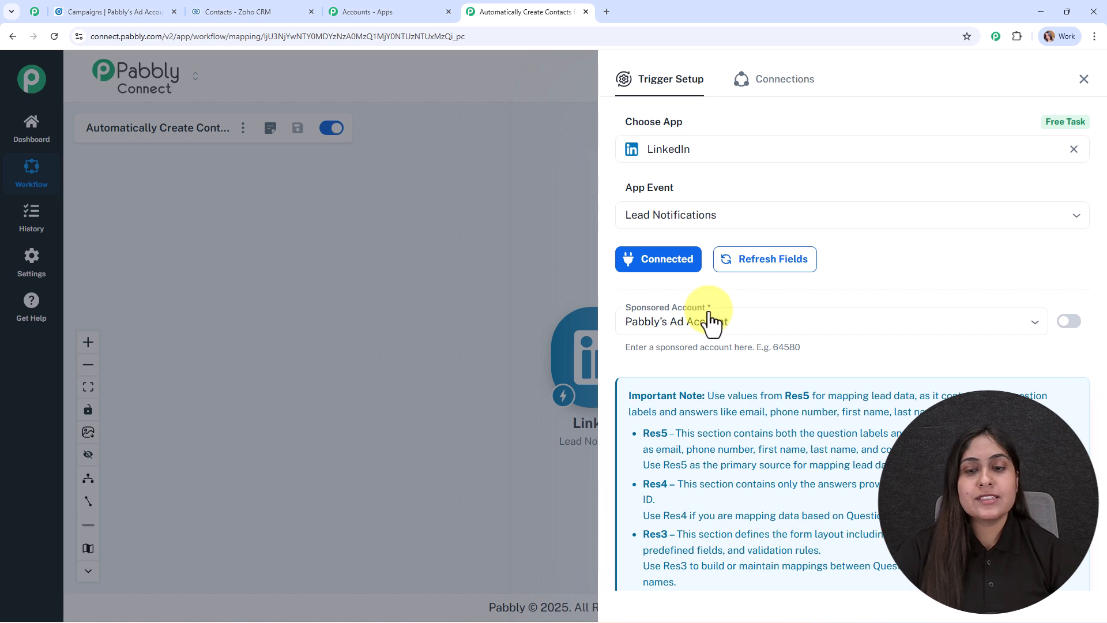
# Set the trigger's sponsored account to Pabbly's Ad Account, matching LinkedIn Campaign Manager, then save the trigger and send a test request
pyautogui.scroll(-3, 836, 295)
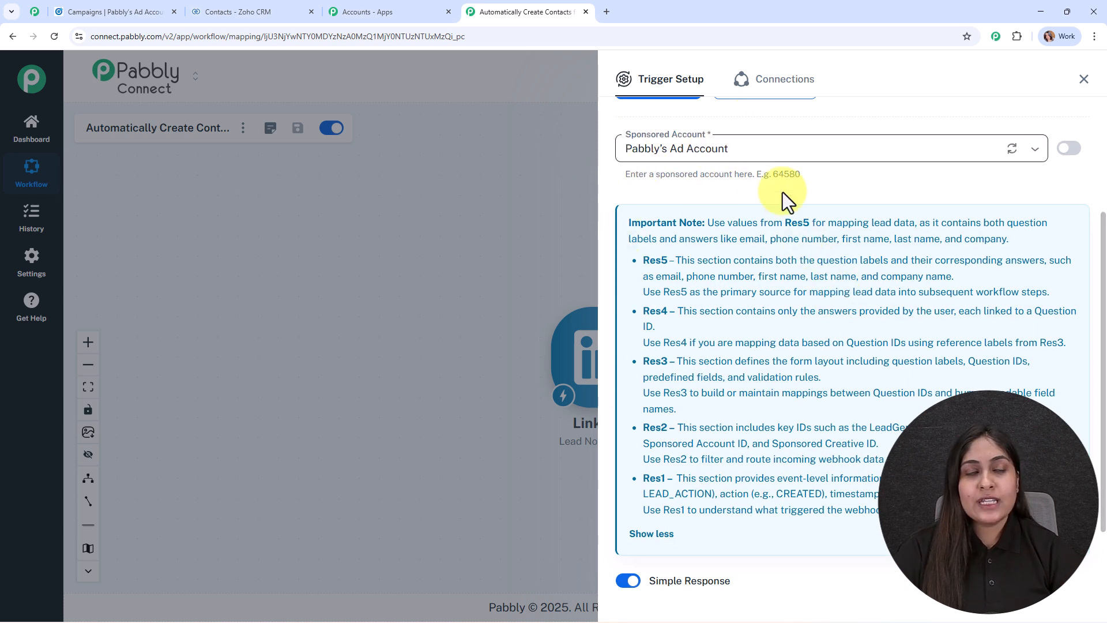
pyautogui.click(109, 10)
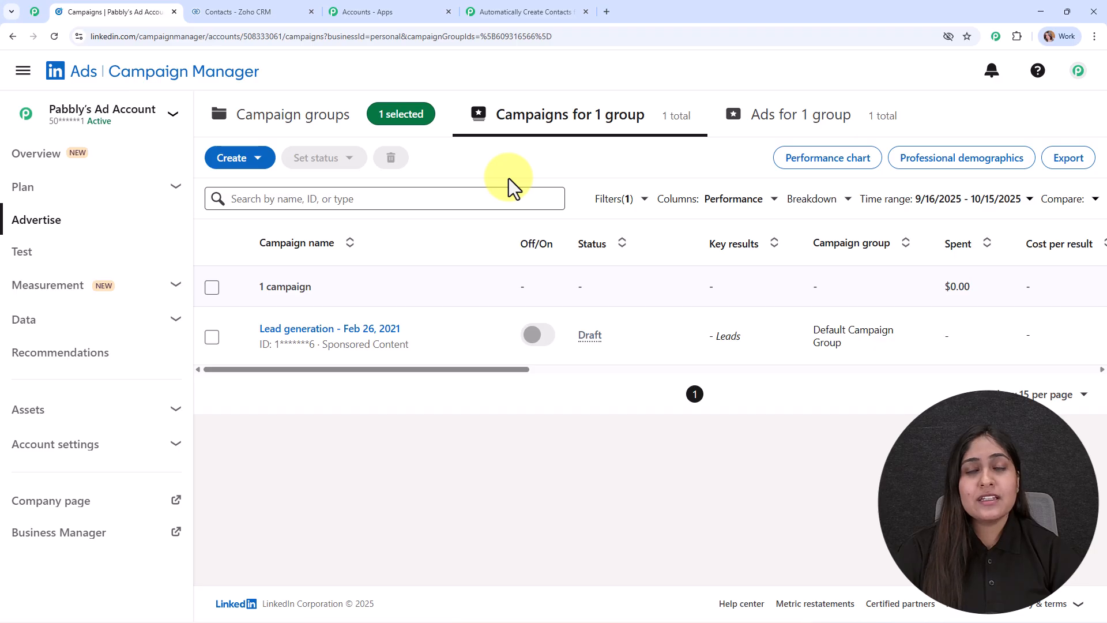
pyautogui.moveTo(126, 124)
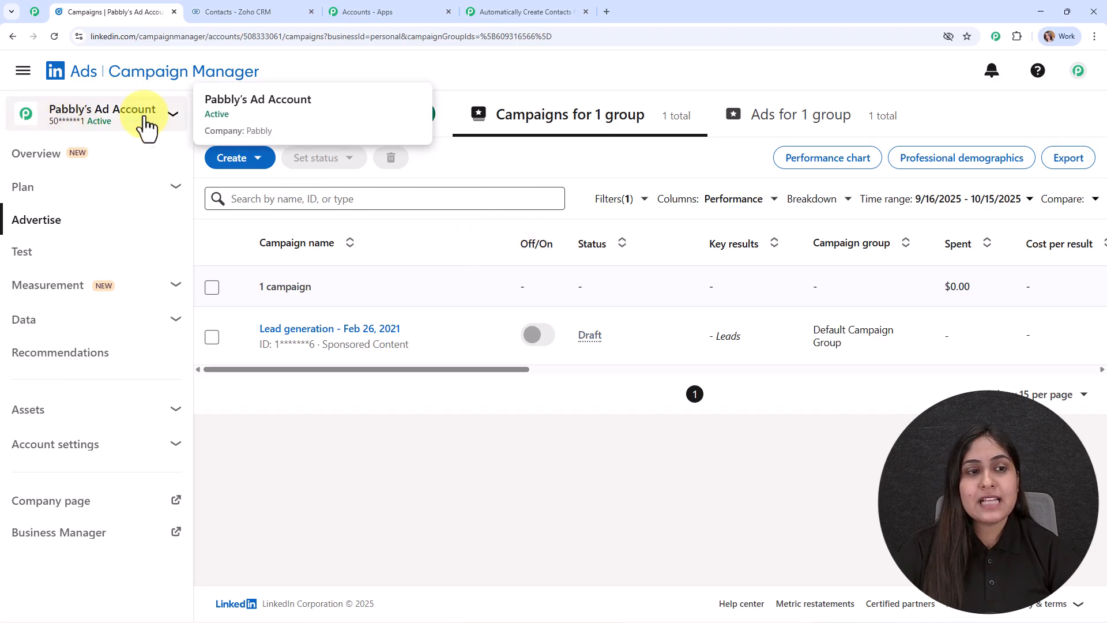
pyautogui.click(502, 12)
pyautogui.click(678, 147)
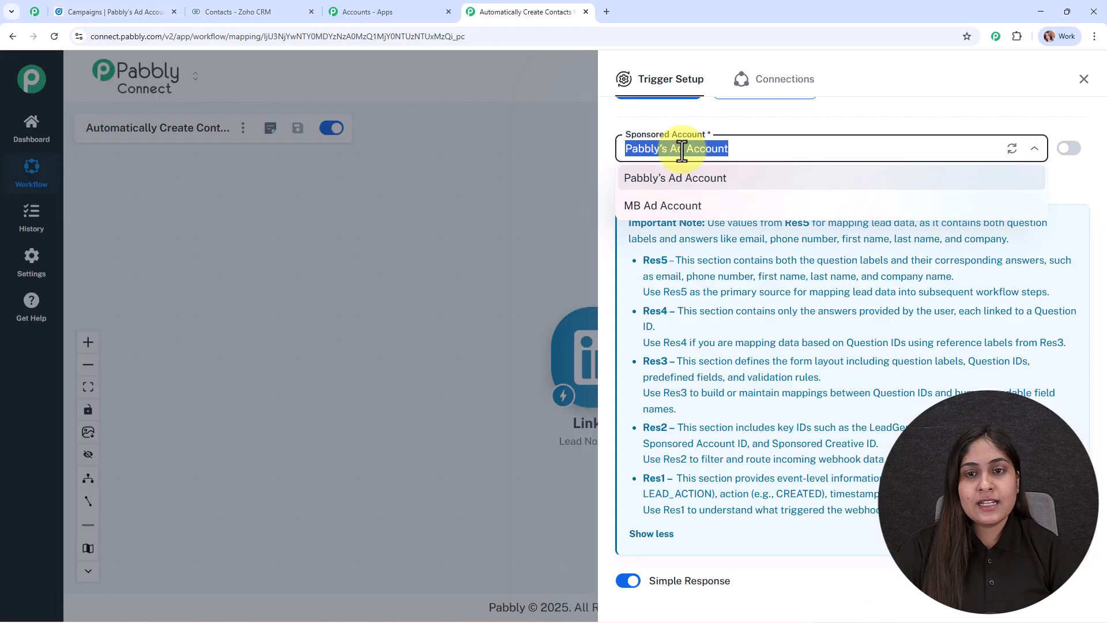
pyautogui.click(698, 183)
pyautogui.scroll(-2, 715, 355)
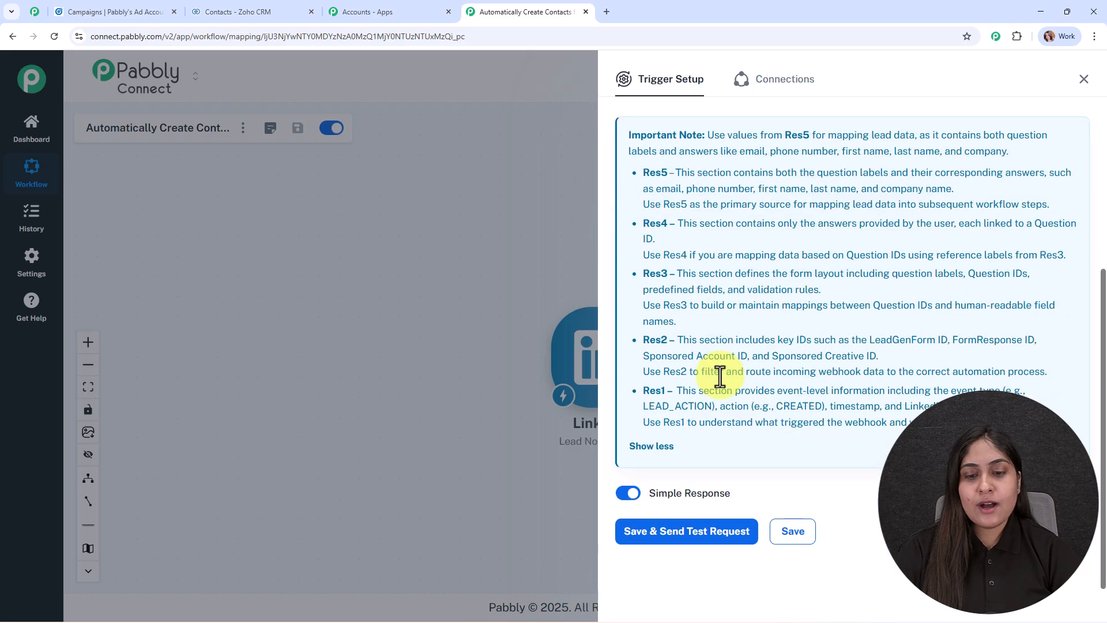
pyautogui.click(689, 534)
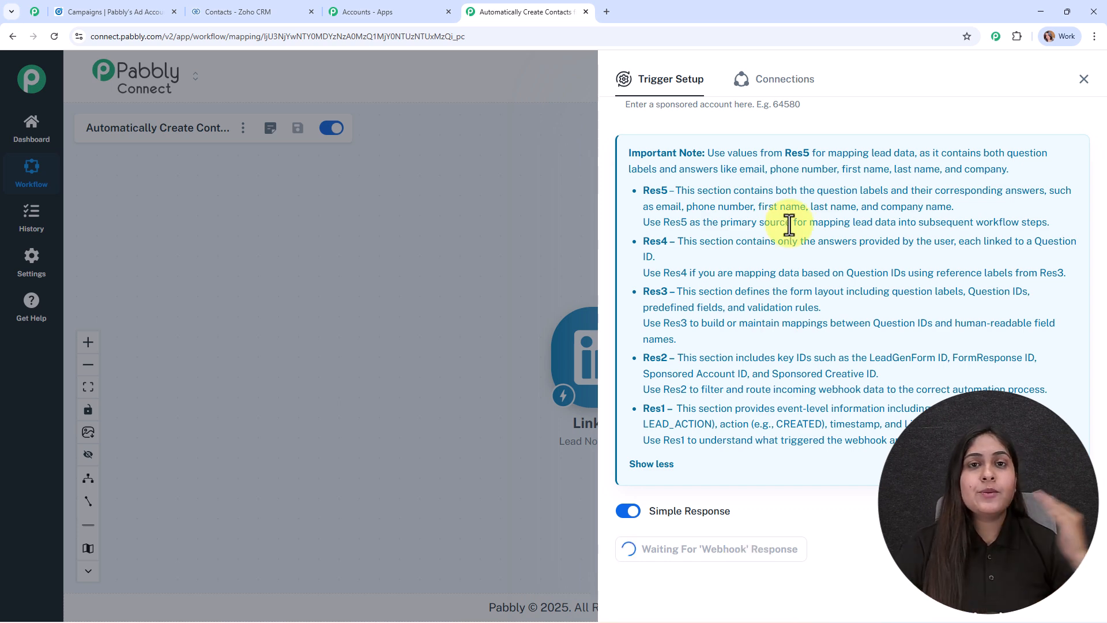
# Switch to LinkedIn Campaign Manager and open the "Lead generation - Feb 26, 2021" campaign
pyautogui.click(102, 2)
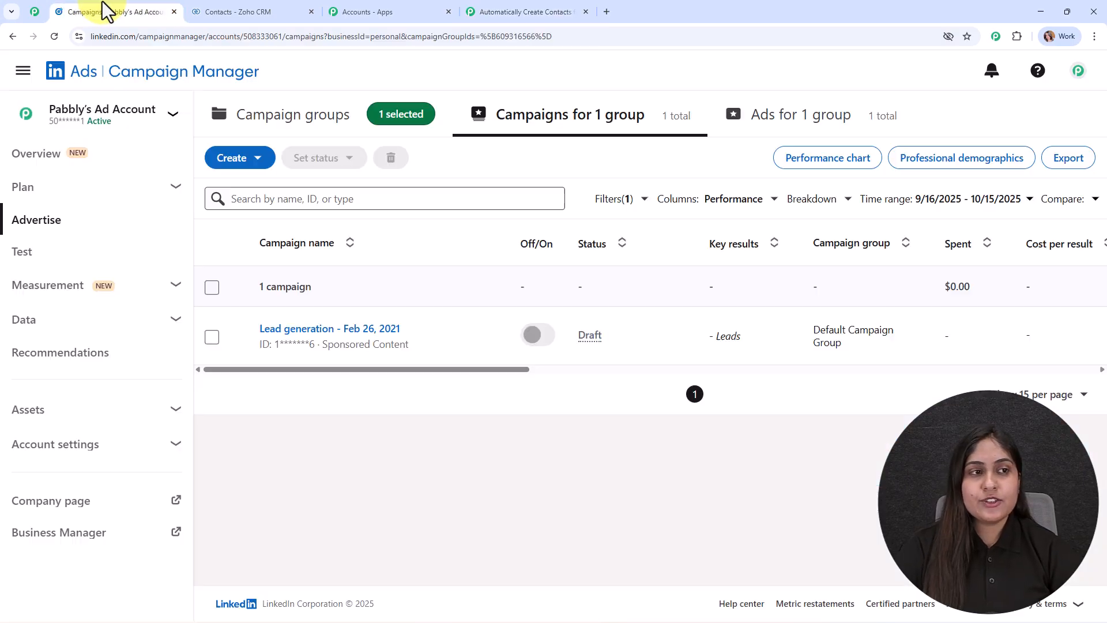
pyautogui.moveTo(477, 321)
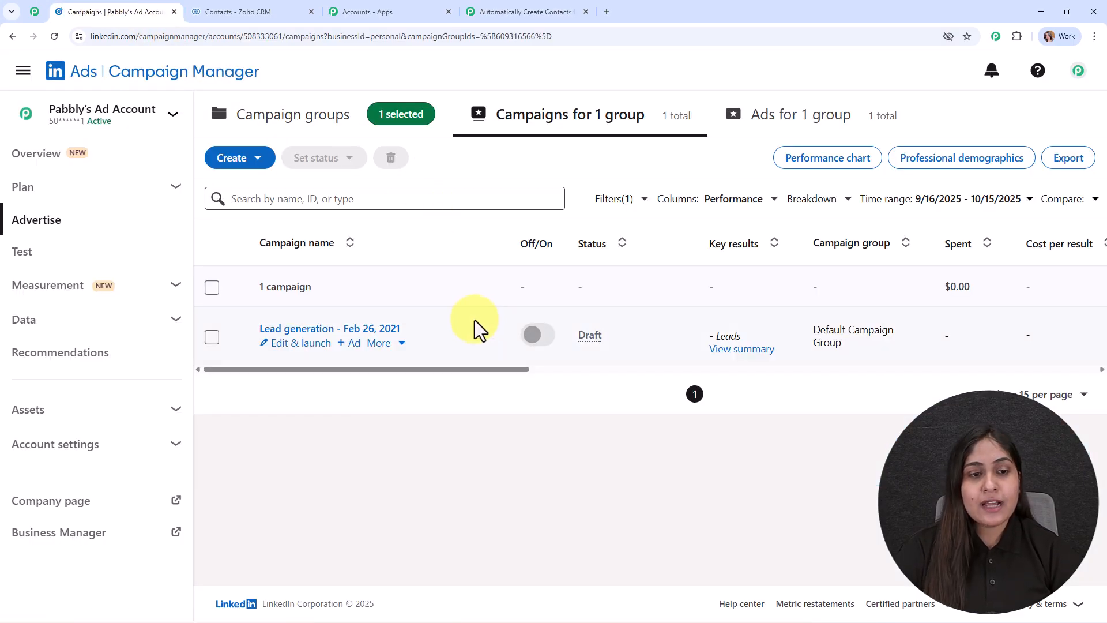
pyautogui.click(357, 333)
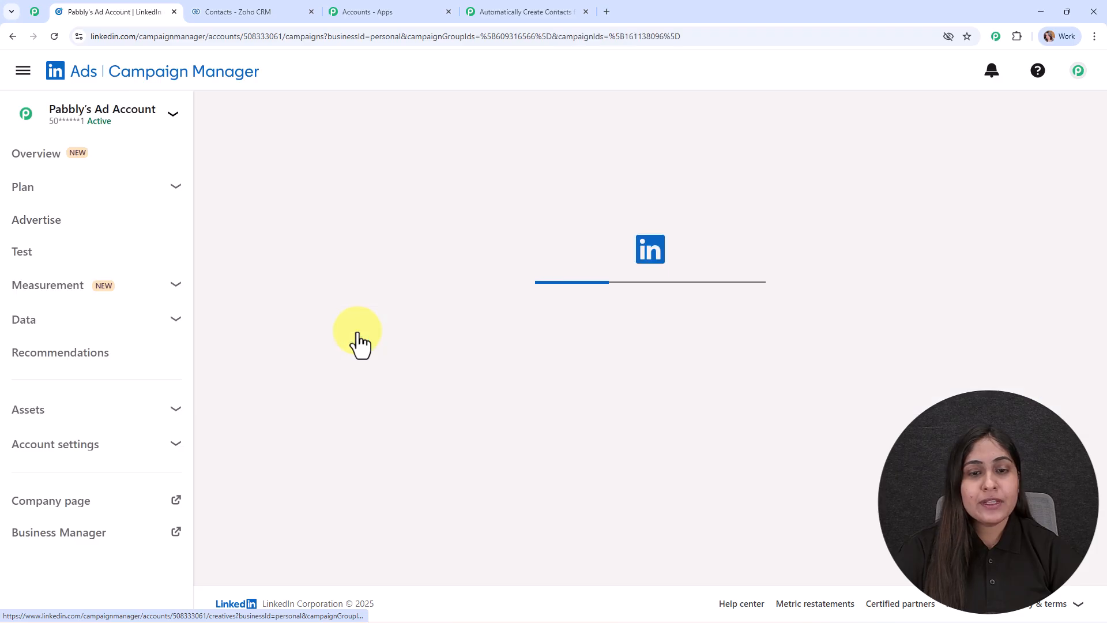
# Open the campaign's ad as a LinkedIn post and bring up its Lead Form through the Apply now link
pyautogui.click(358, 335)
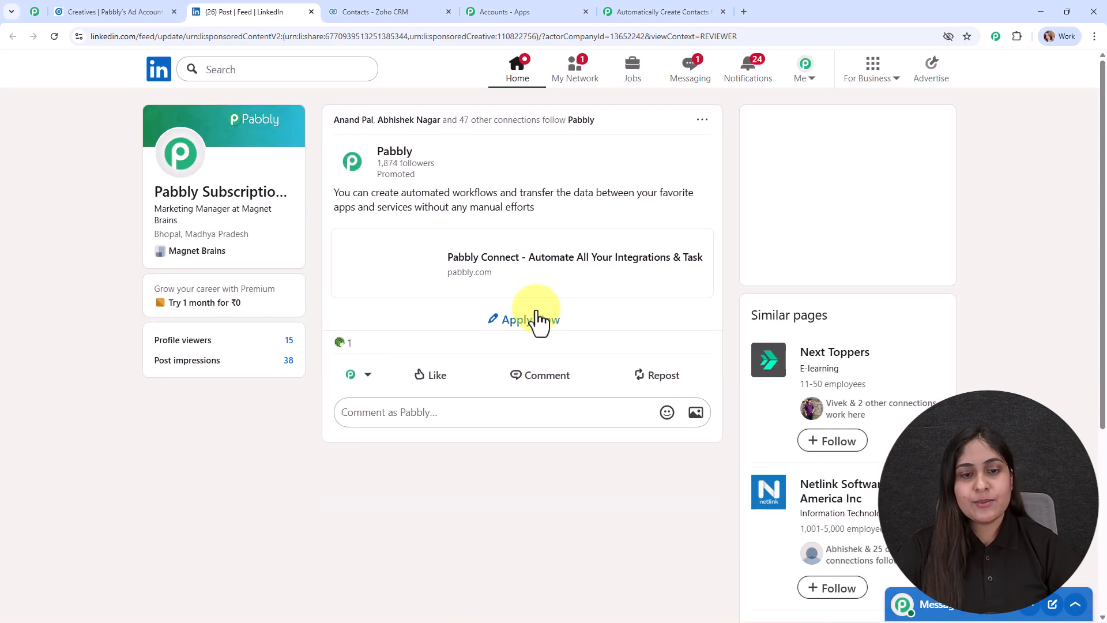
pyautogui.click(543, 324)
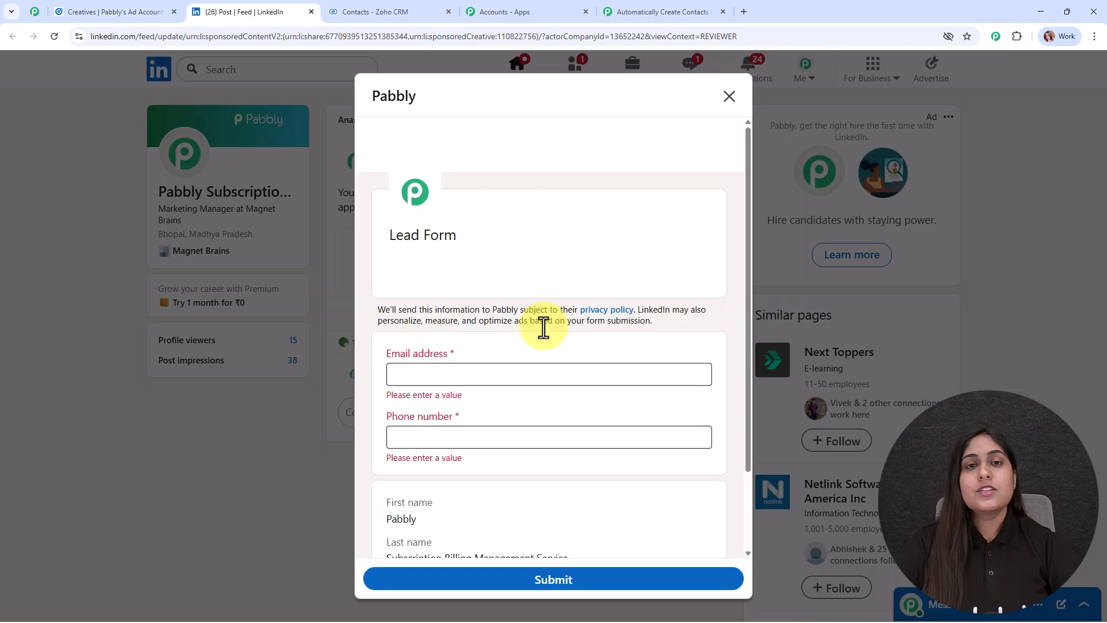
pyautogui.scroll(-1, 556, 293)
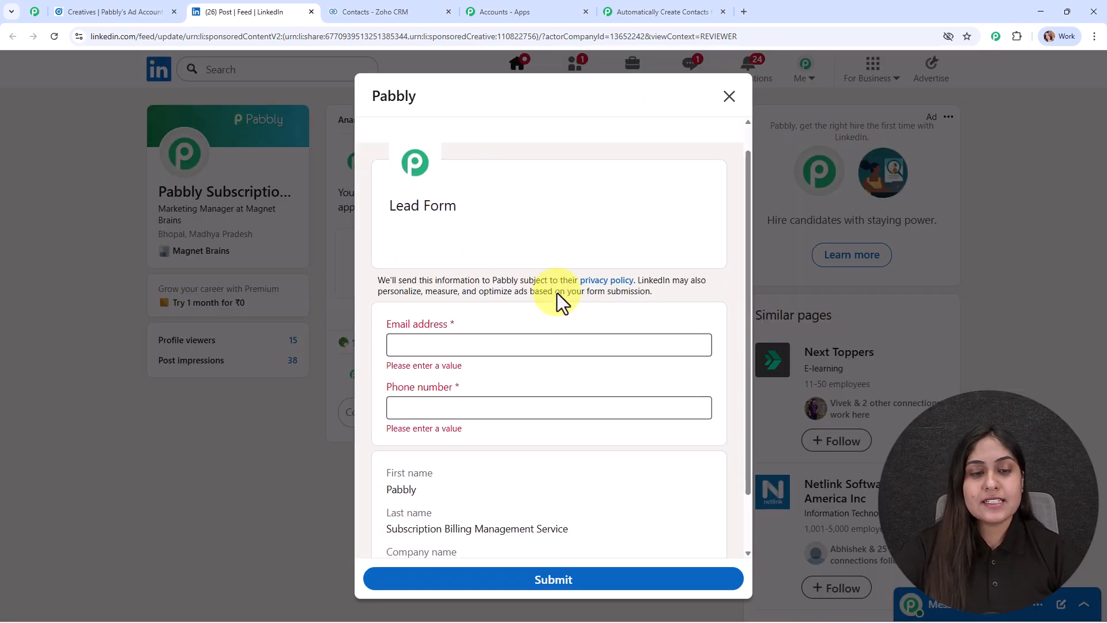
pyautogui.scroll(-2, 557, 293)
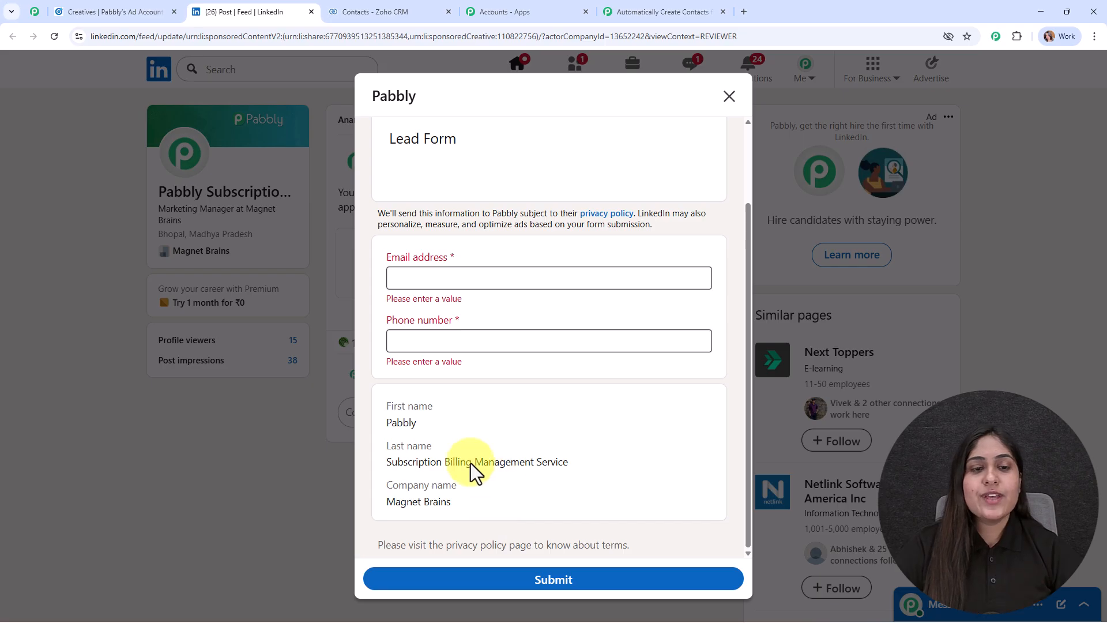
# Fill in the lead form's email address and phone number with saved test entries, and submit the form
pyautogui.click(416, 275)
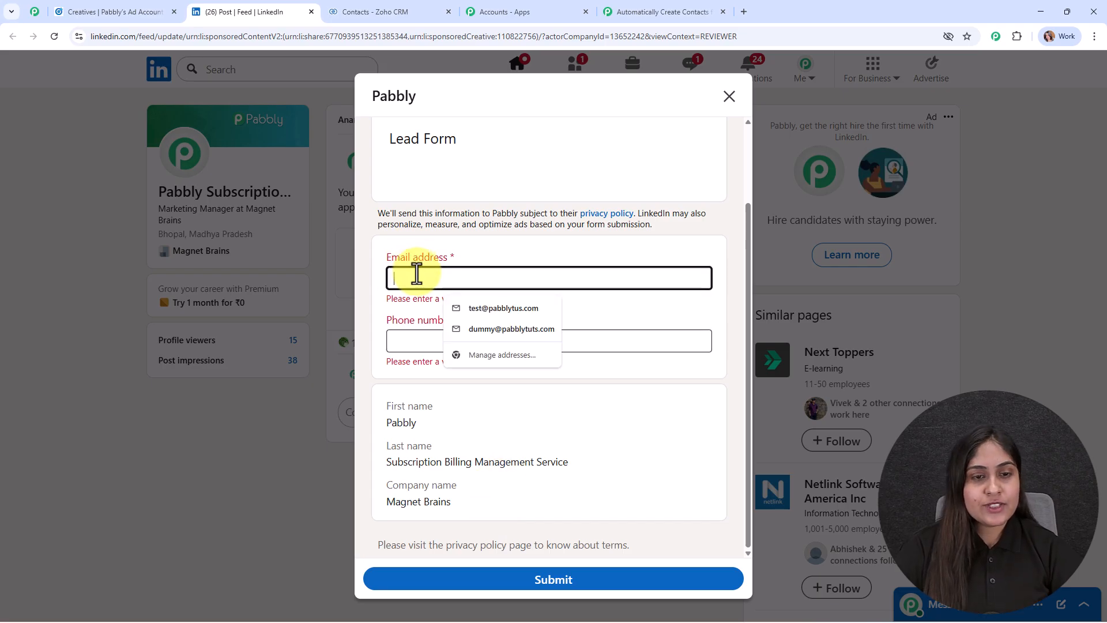
pyautogui.click(496, 306)
pyautogui.click(493, 342)
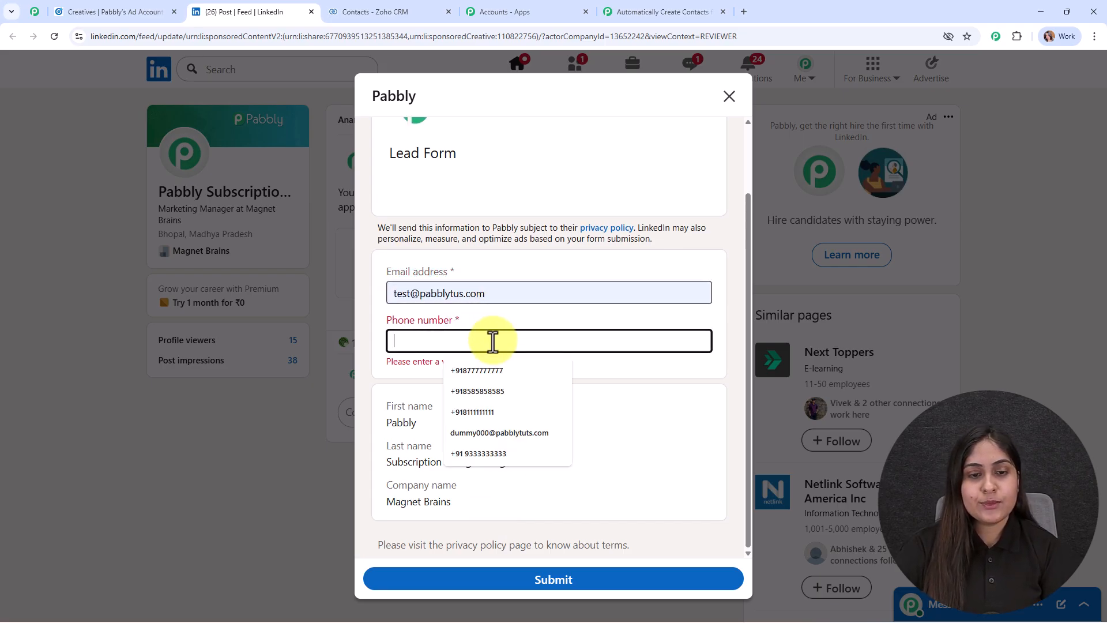
pyautogui.click(513, 366)
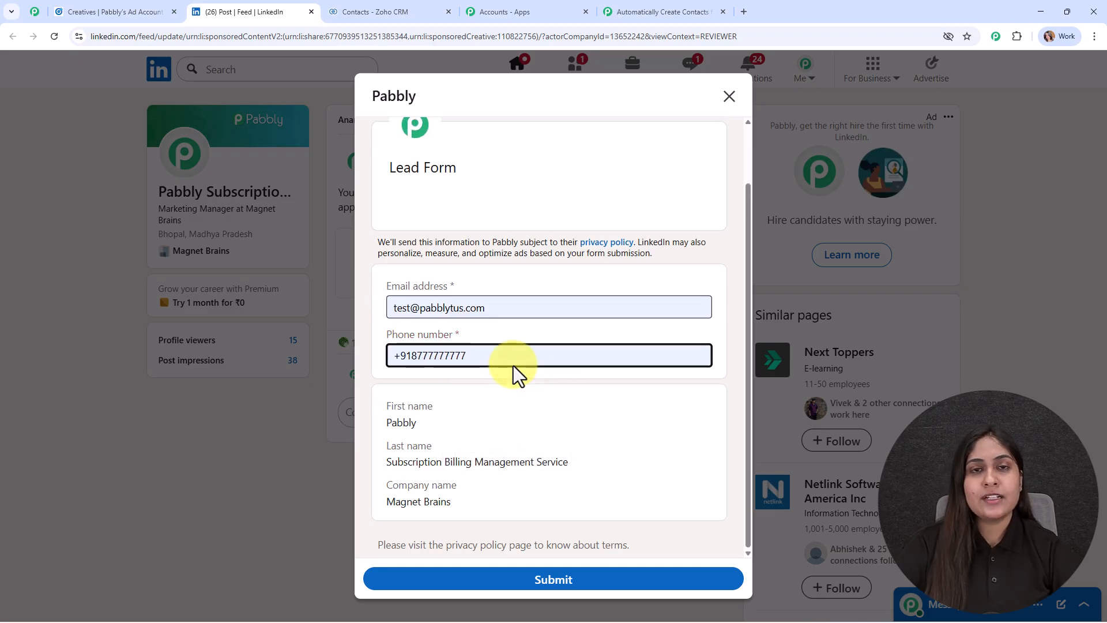
pyautogui.click(618, 578)
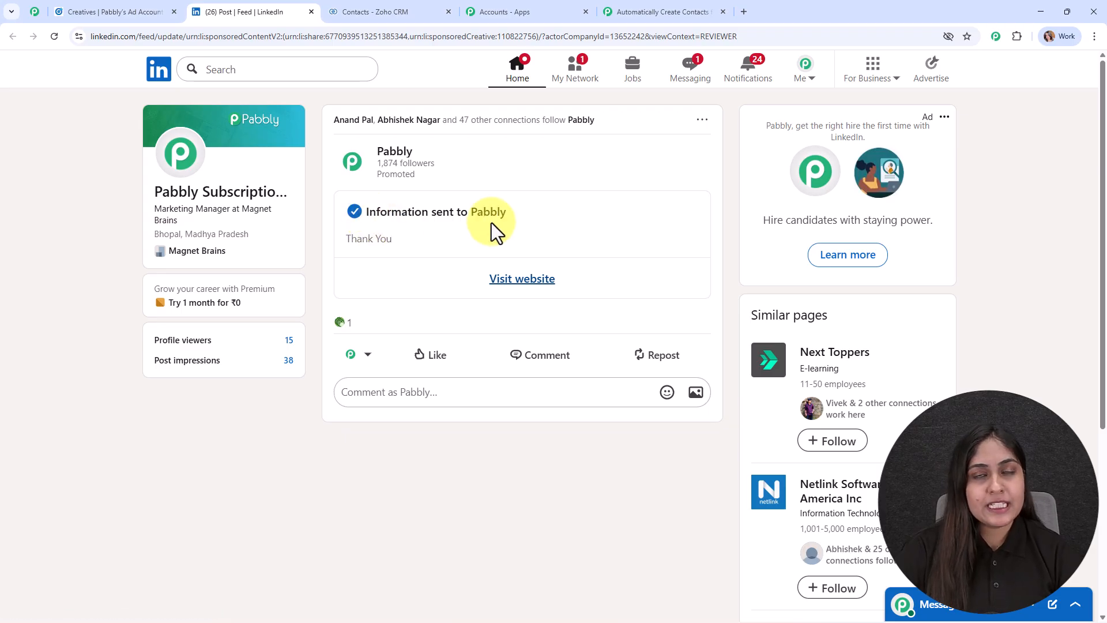
# Switch to the Pabbly Connect workflow and examine the lead data received by the LinkedIn trigger, closing its setup when done
pyautogui.click(683, 11)
pyautogui.scroll(-6, 741, 227)
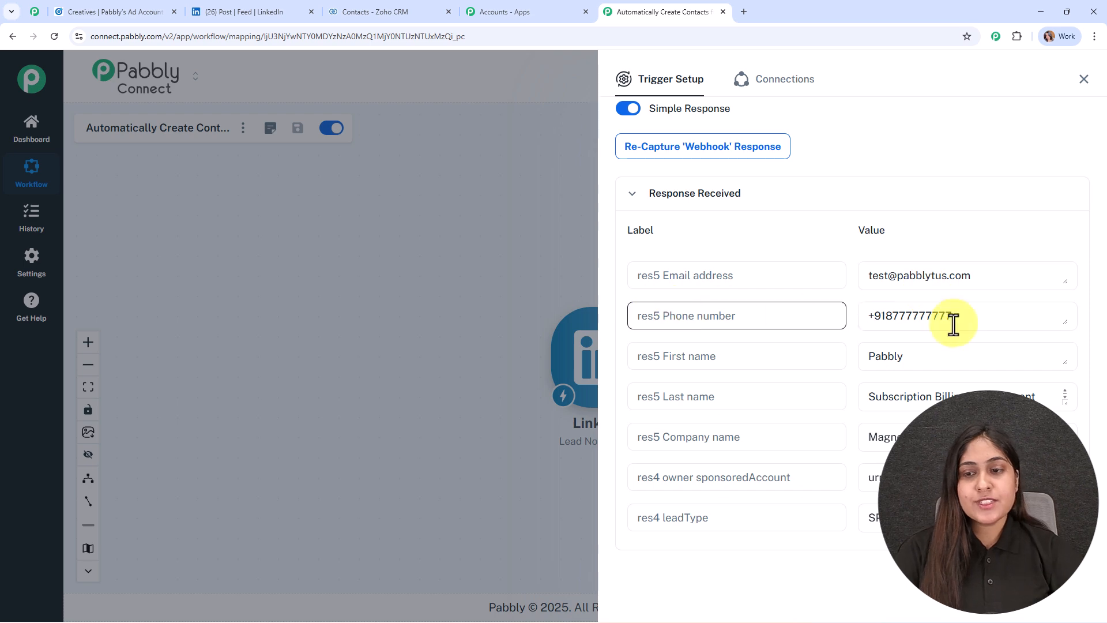
pyautogui.scroll(-1, 951, 396)
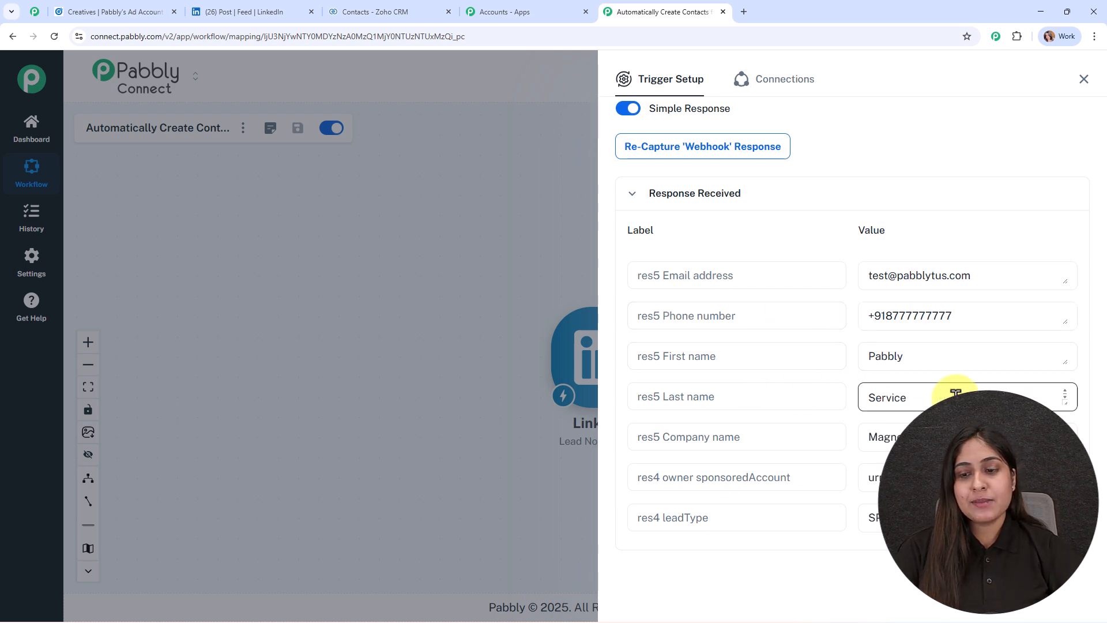
pyautogui.scroll(-3, 911, 452)
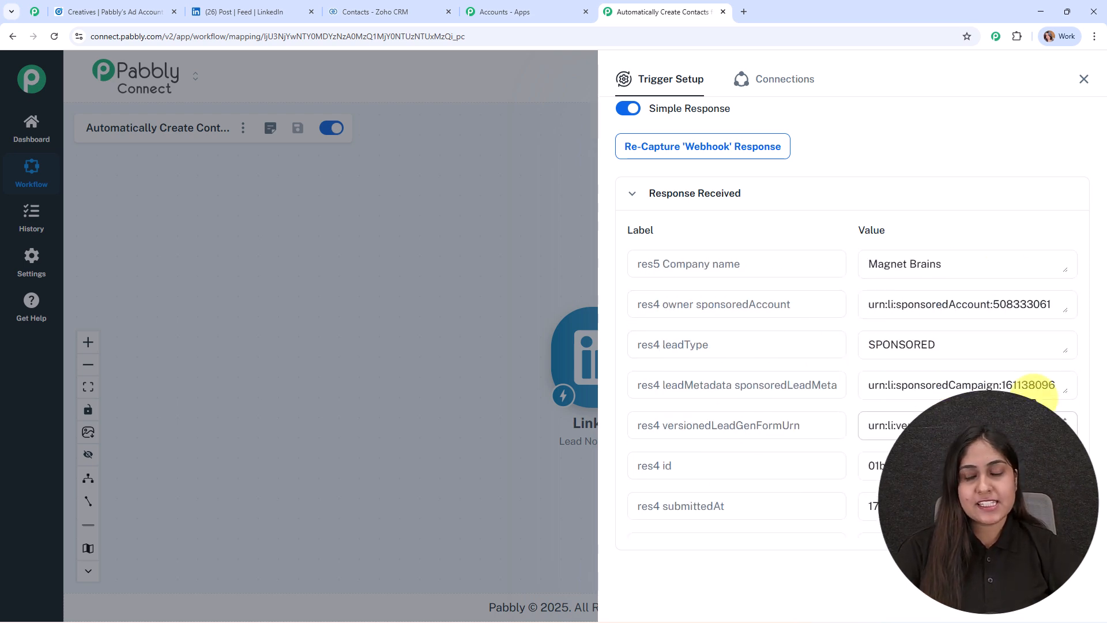
pyautogui.click(1084, 79)
# Add an action after the LinkedIn trigger that uses the Zoho CRM app with the Create Contact event
pyautogui.moveTo(637, 377); pyautogui.dragTo(461, 334)
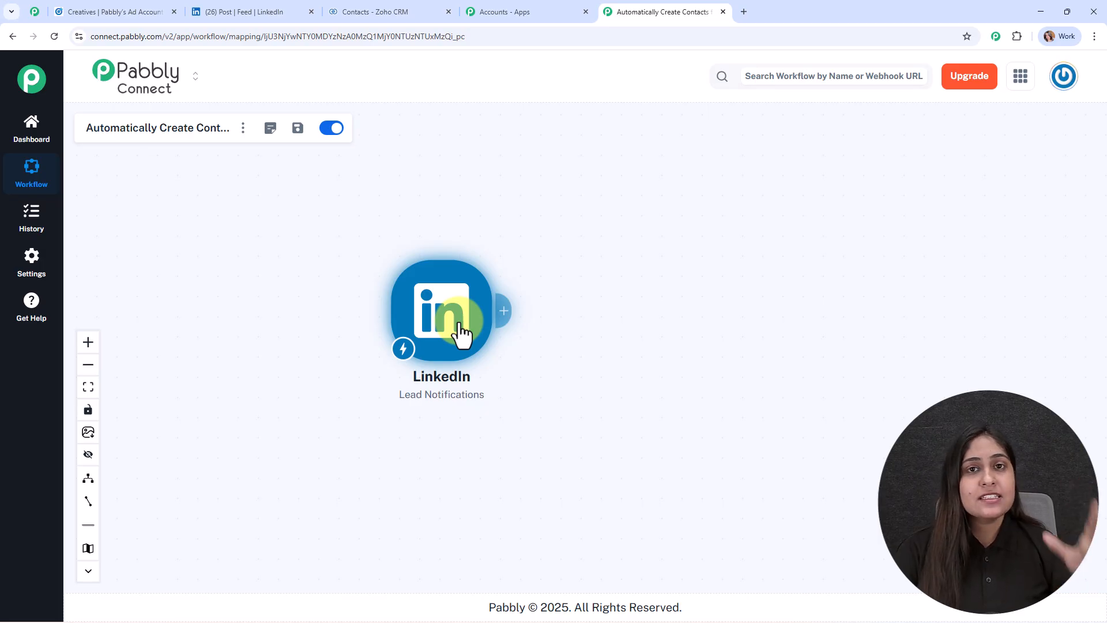
pyautogui.click(360, 9)
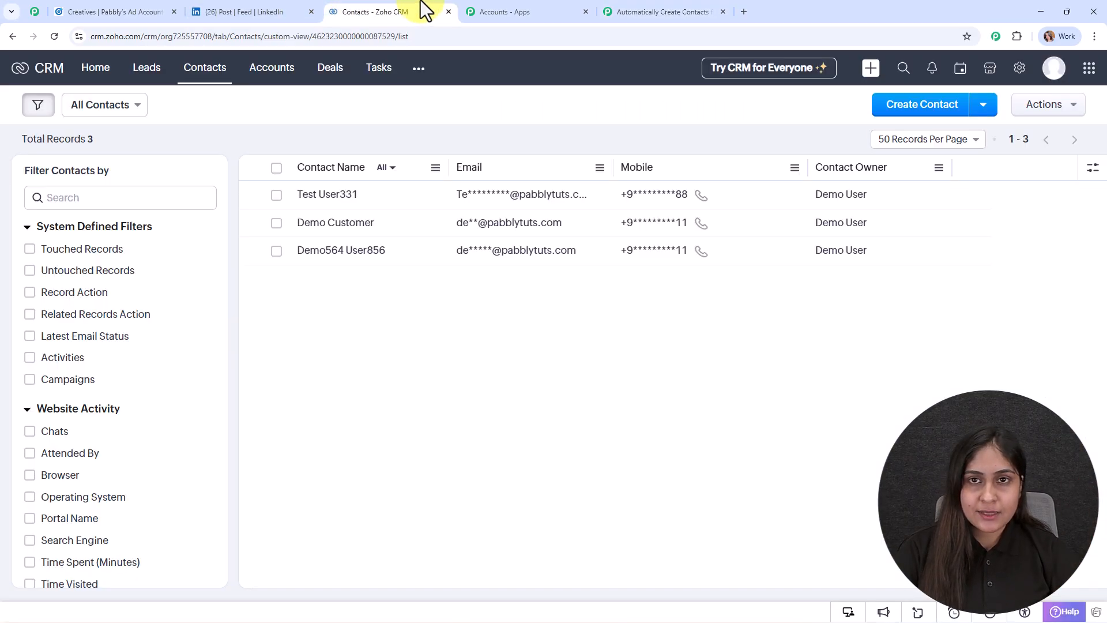
pyautogui.click(686, 4)
pyautogui.click(500, 310)
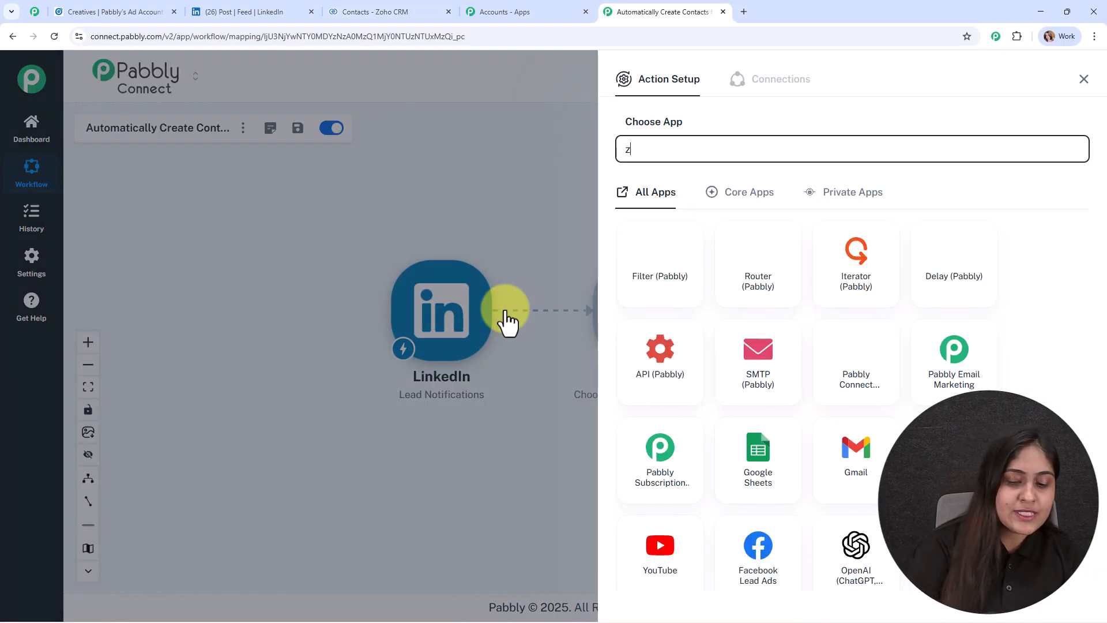
pyautogui.write('zoho')
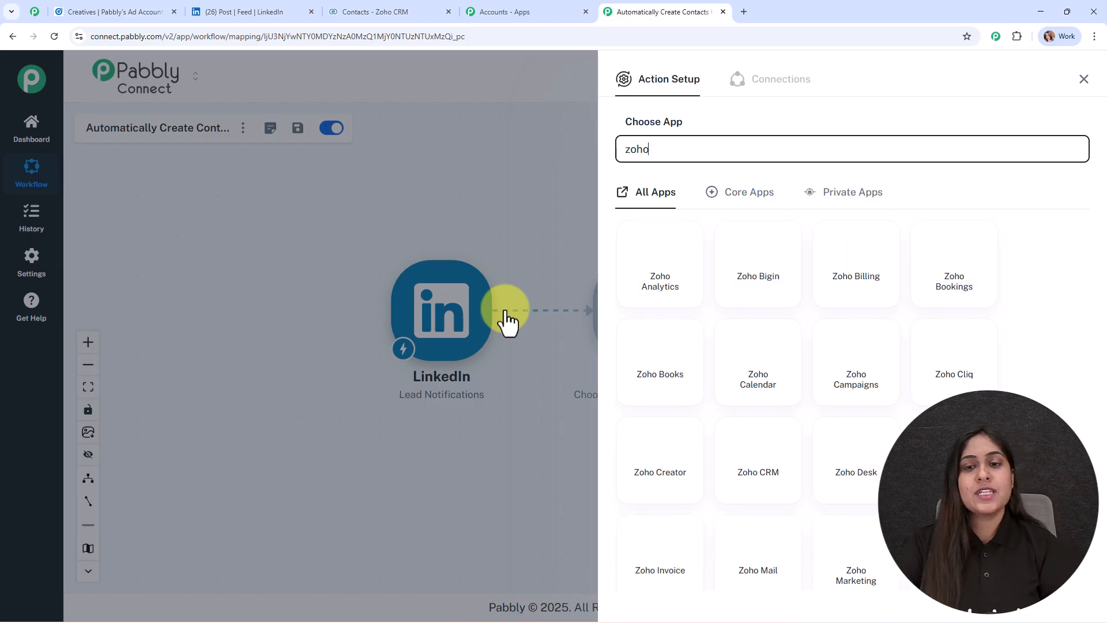
pyautogui.click(777, 447)
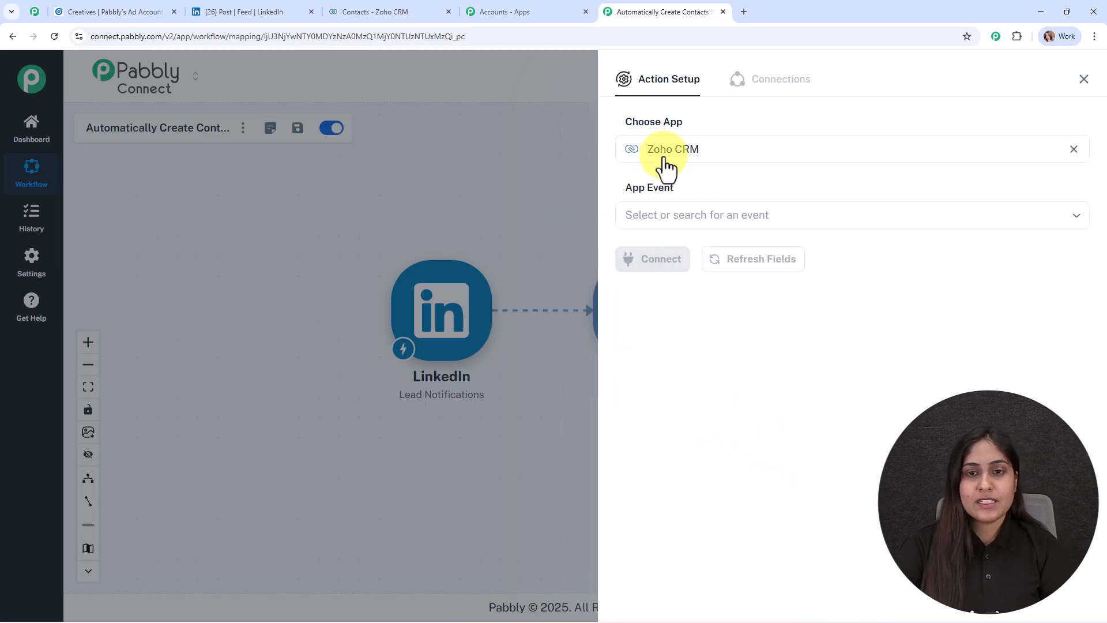
pyautogui.click(682, 215)
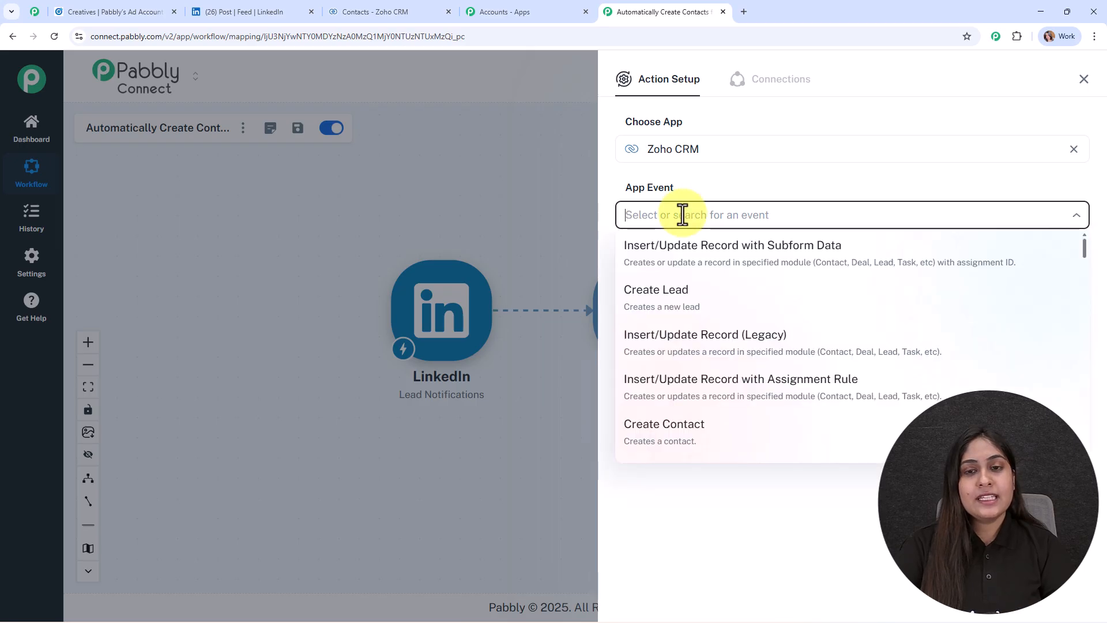
pyautogui.scroll(-2, 697, 346)
pyautogui.click(686, 310)
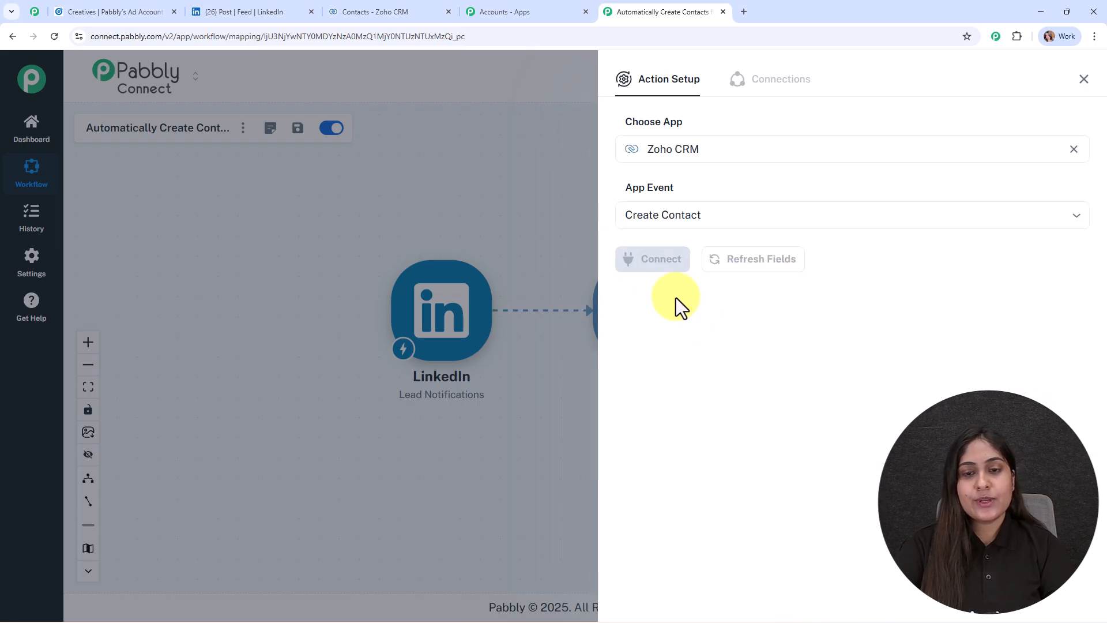
# Start a new Zoho CRM connection for the action and bring up its domain request
pyautogui.click(651, 259)
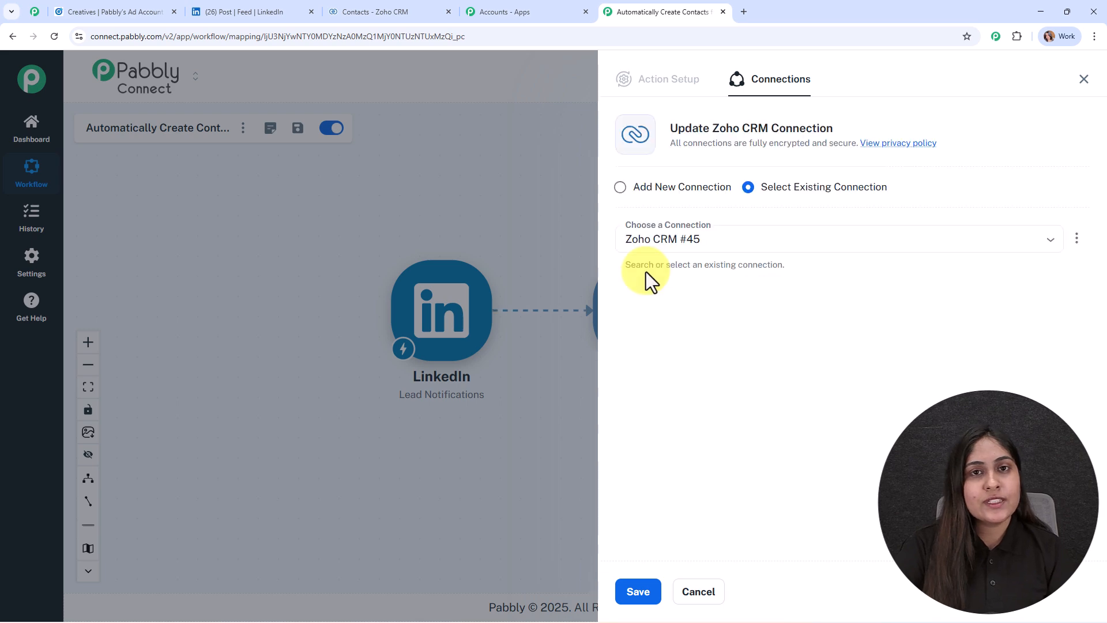
pyautogui.click(651, 196)
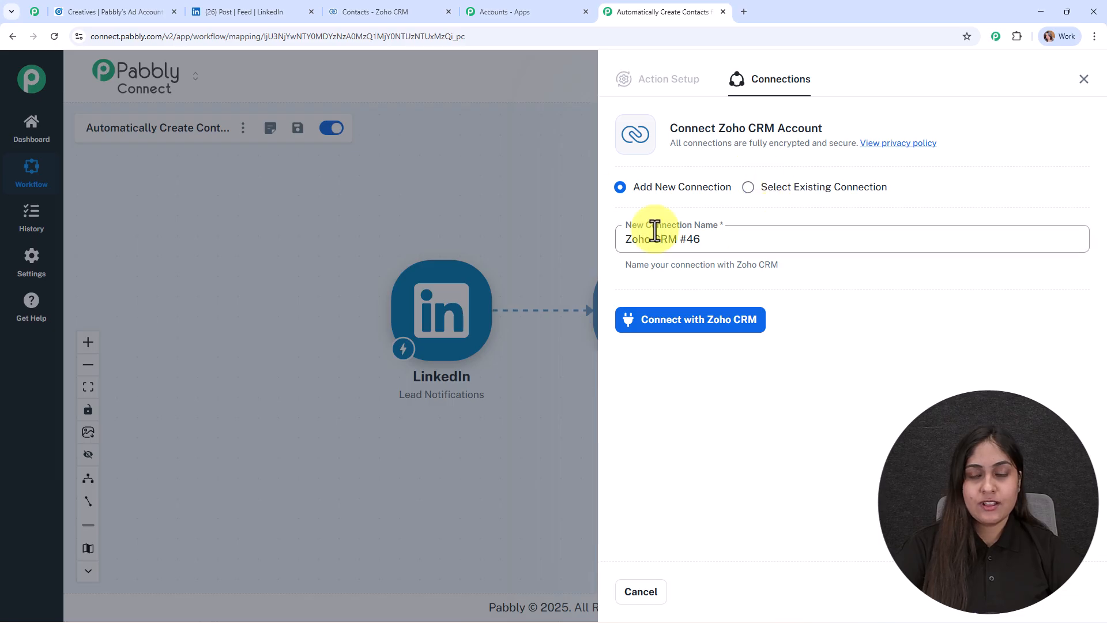
pyautogui.click(692, 317)
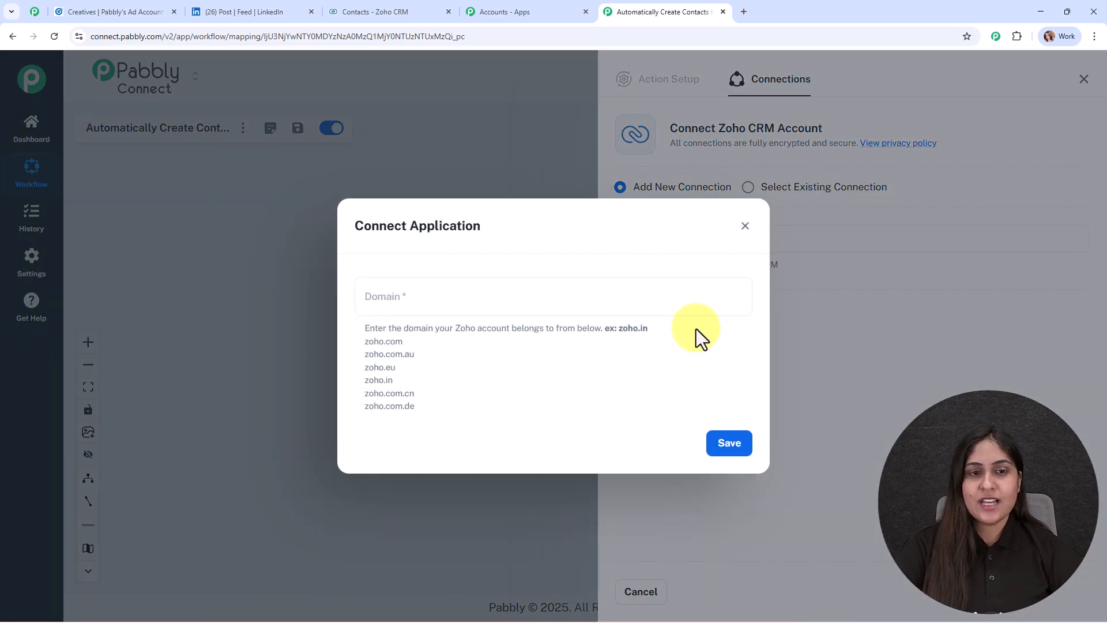
pyautogui.click(357, 296)
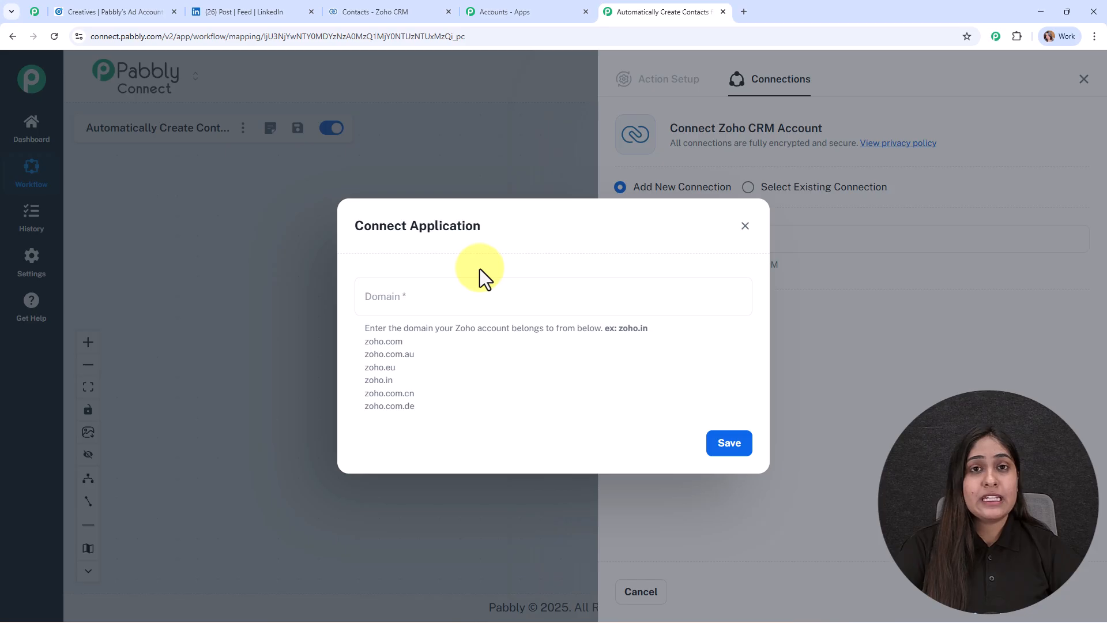
# Copy zoho.com from the Zoho CRM page's web address and save it as the connection's domain
pyautogui.click(392, 10)
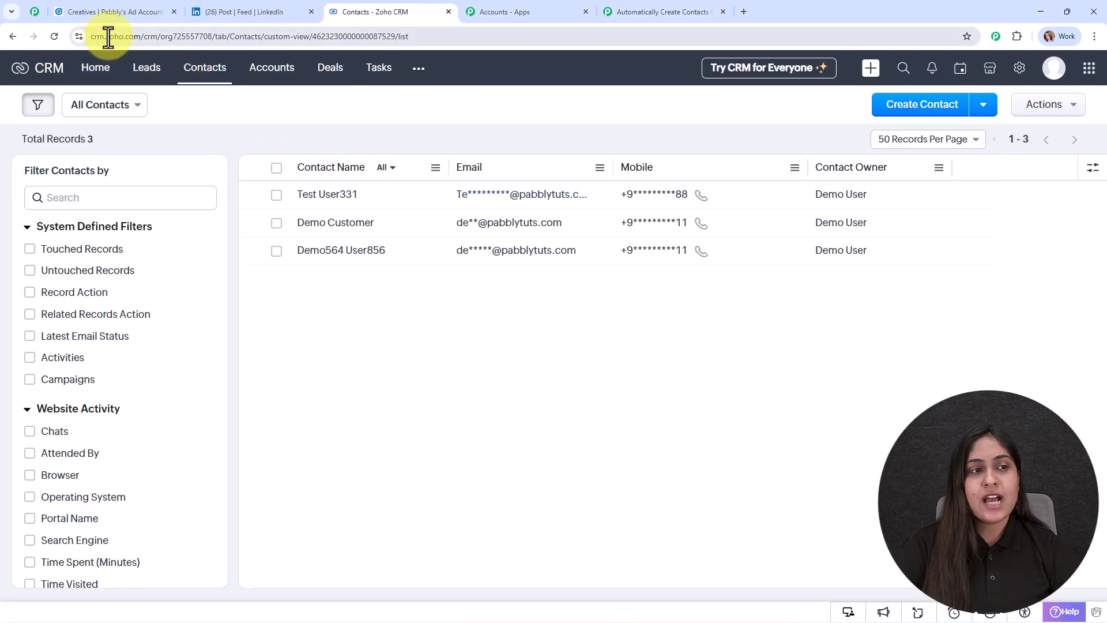
pyautogui.click(137, 36)
pyautogui.click(138, 35)
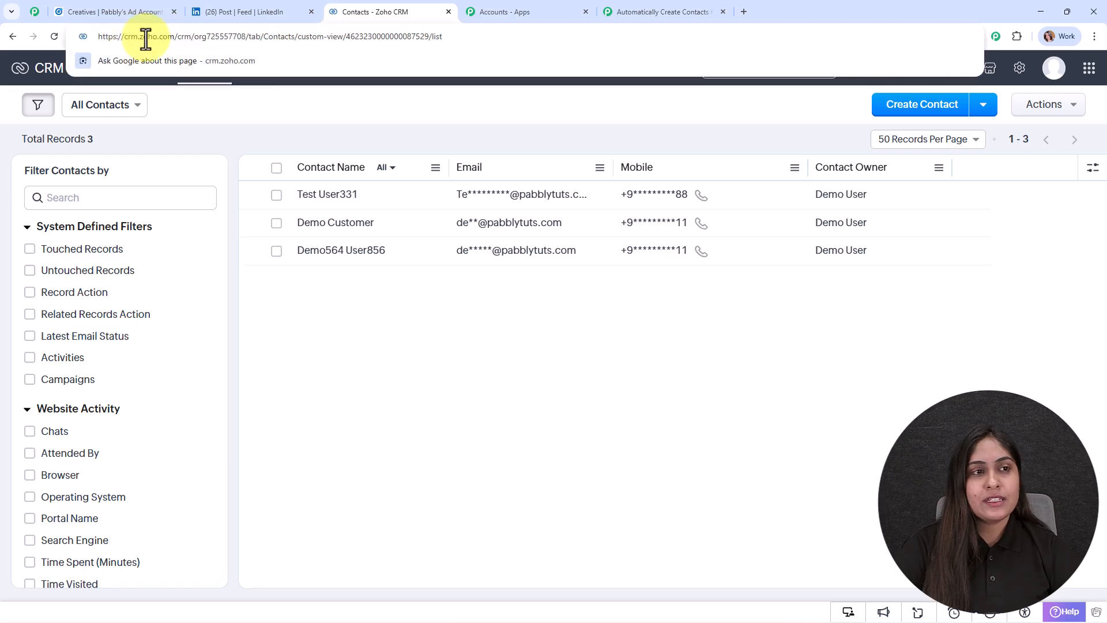
pyautogui.moveTo(140, 39); pyautogui.dragTo(170, 40)
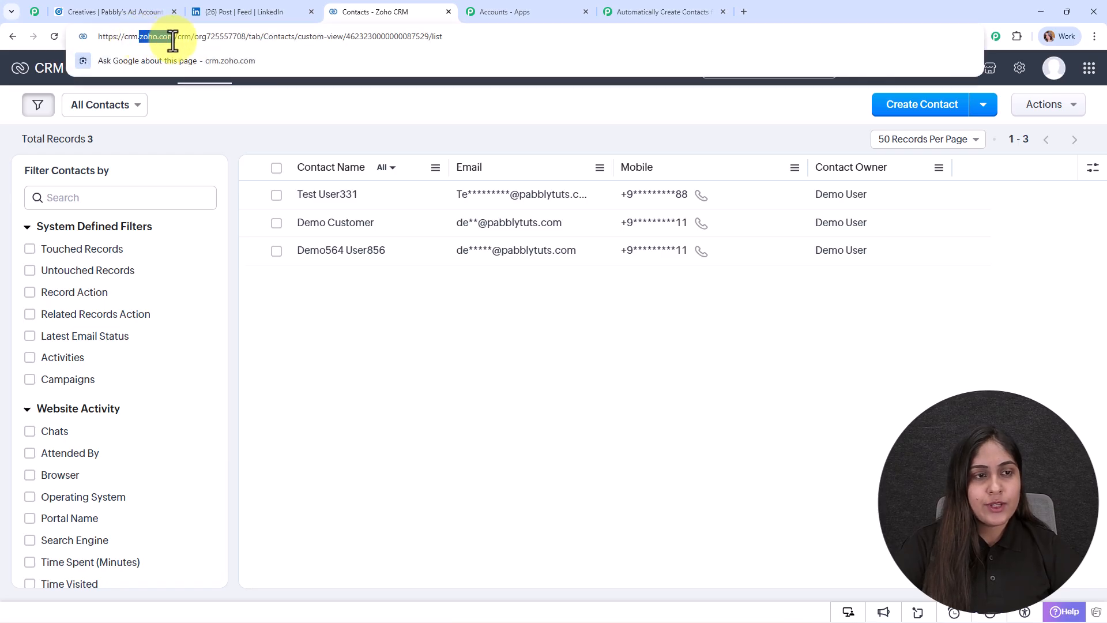
pyautogui.hotkey('ctrl', 'c')
pyautogui.click(616, 10)
pyautogui.click(539, 294)
pyautogui.hotkey('ctrl', 'v')
pyautogui.click(729, 442)
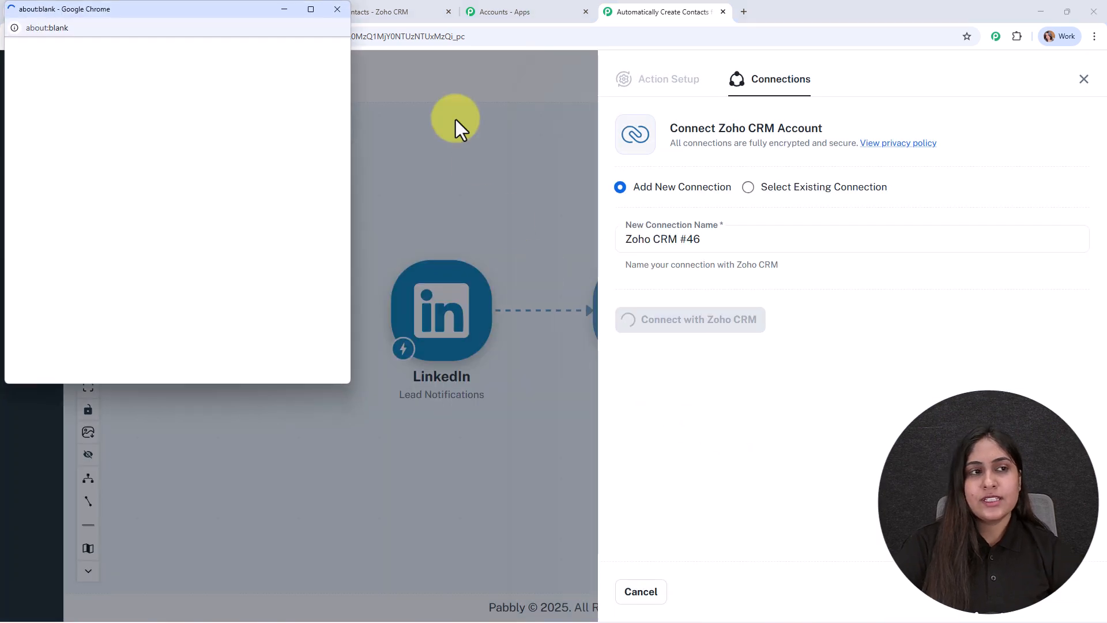
# Allow Pabbly Connect to access the listed Zoho account data and accept the authorization request
pyautogui.scroll(-5, 215, 136)
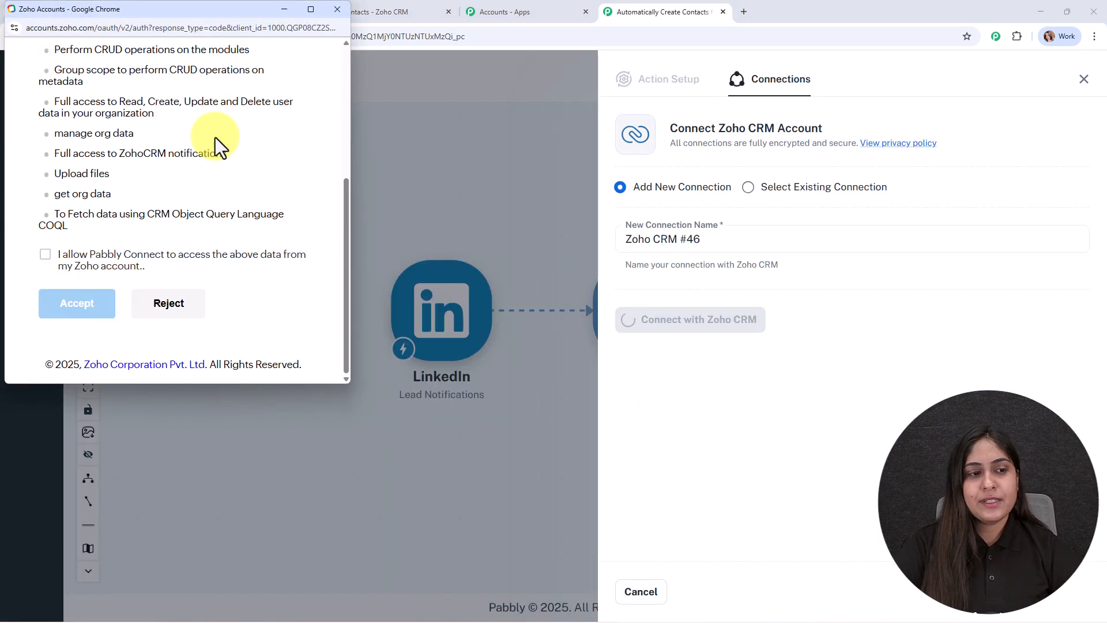
pyautogui.click(46, 254)
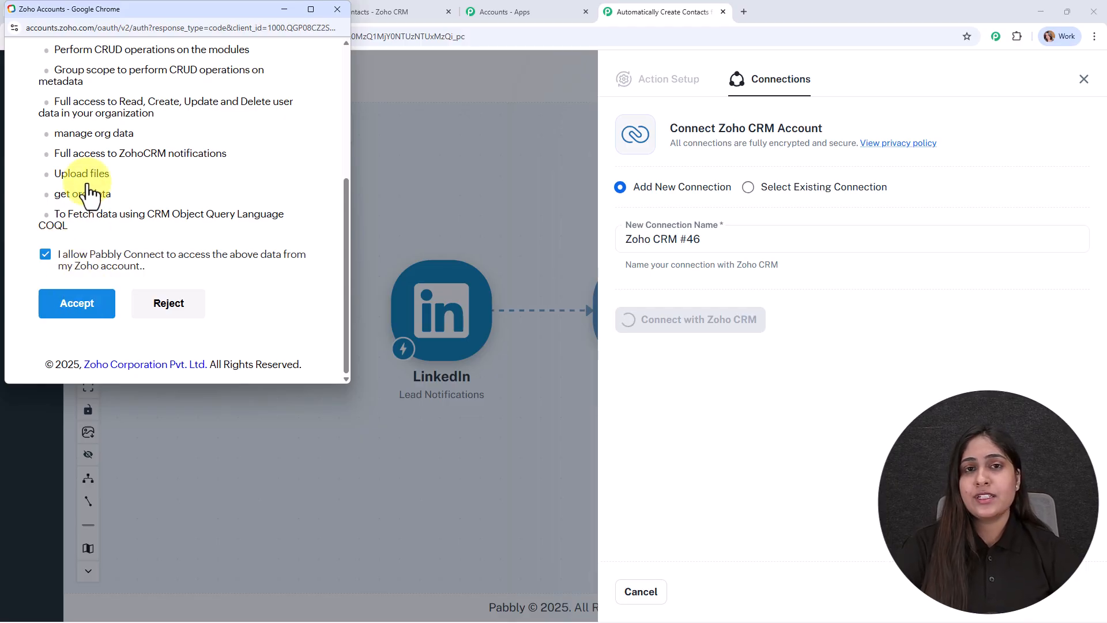
pyautogui.click(98, 313)
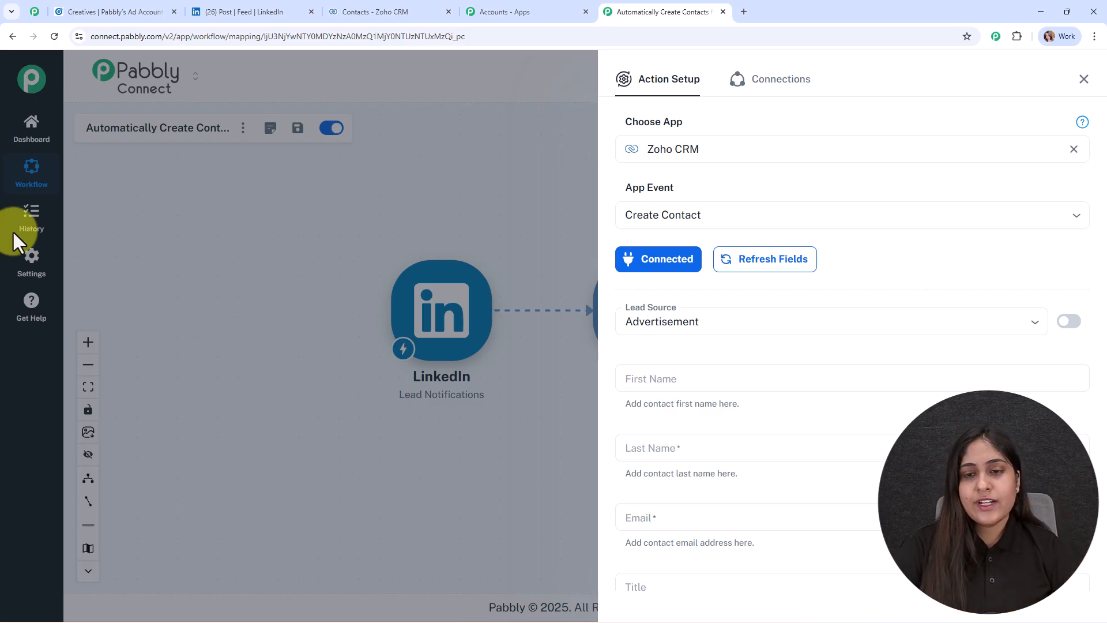
# Set the contact's Lead Source to Advertisement in the Create Contact action
pyautogui.scroll(-3, 882, 271)
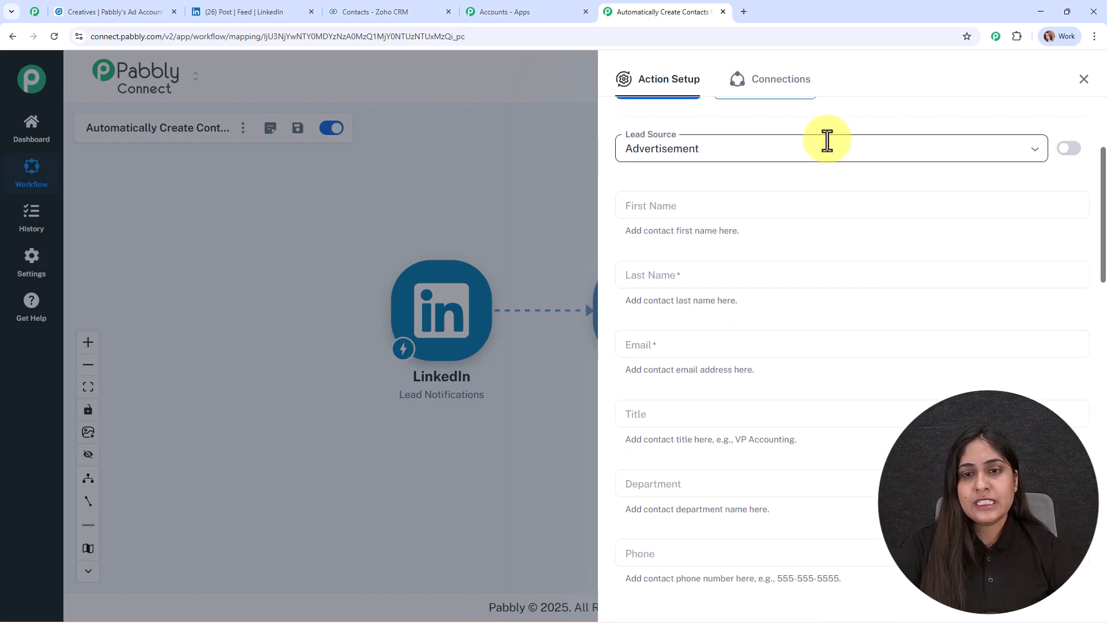
pyautogui.click(756, 152)
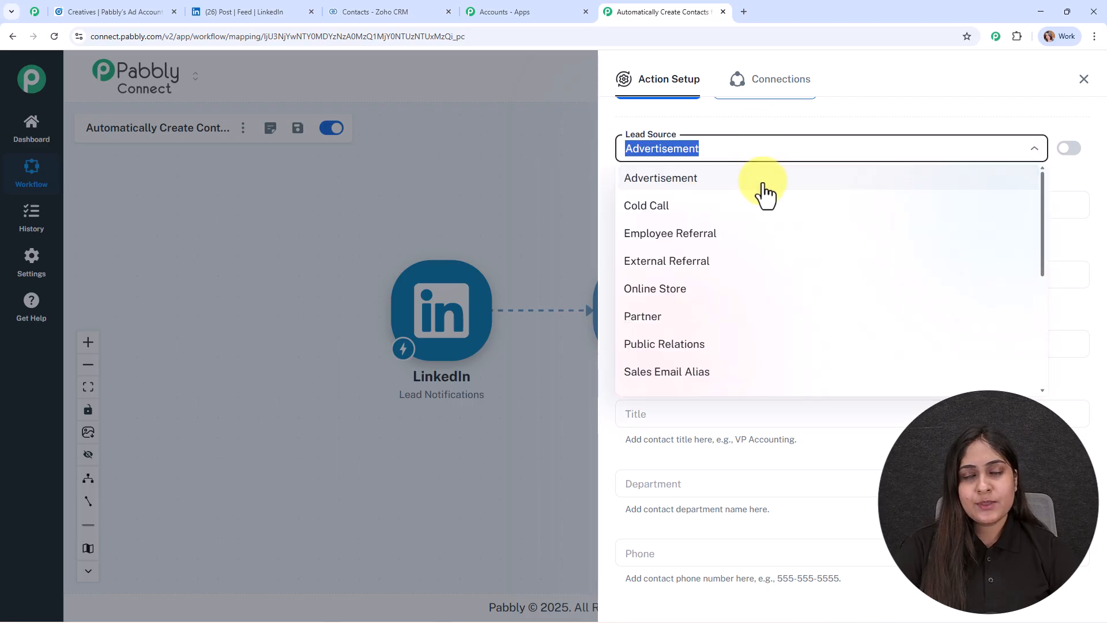
pyautogui.click(763, 184)
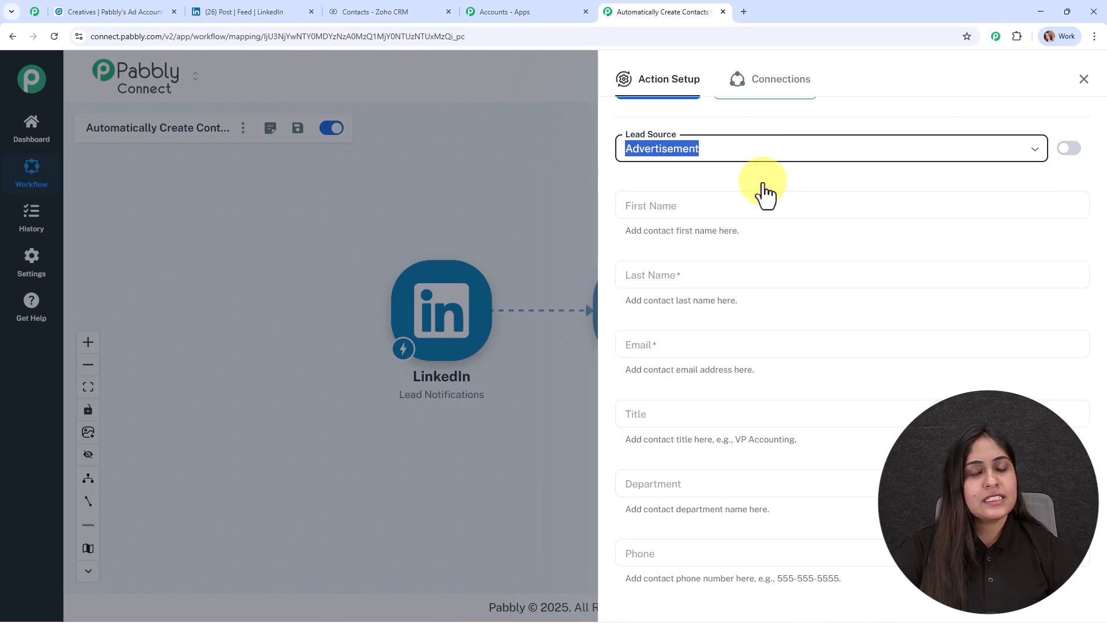
# Map the contact's First Name and Last Name to the res5 First name and res5 Last name values from LinkedIn Lead Notifications
pyautogui.scroll(-1, 866, 233)
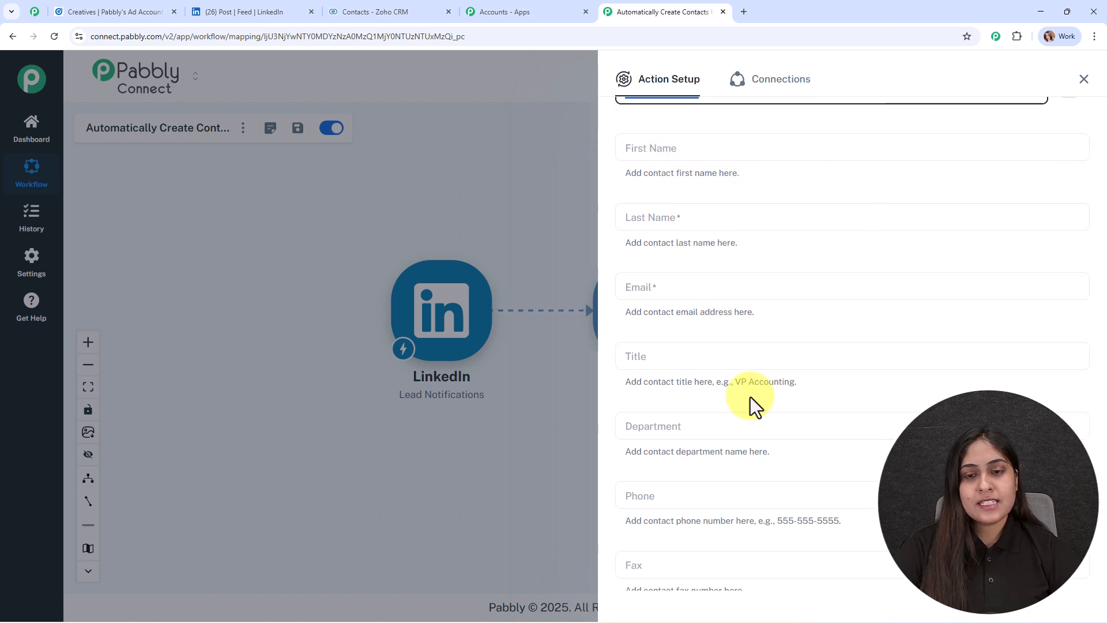
pyautogui.click(657, 149)
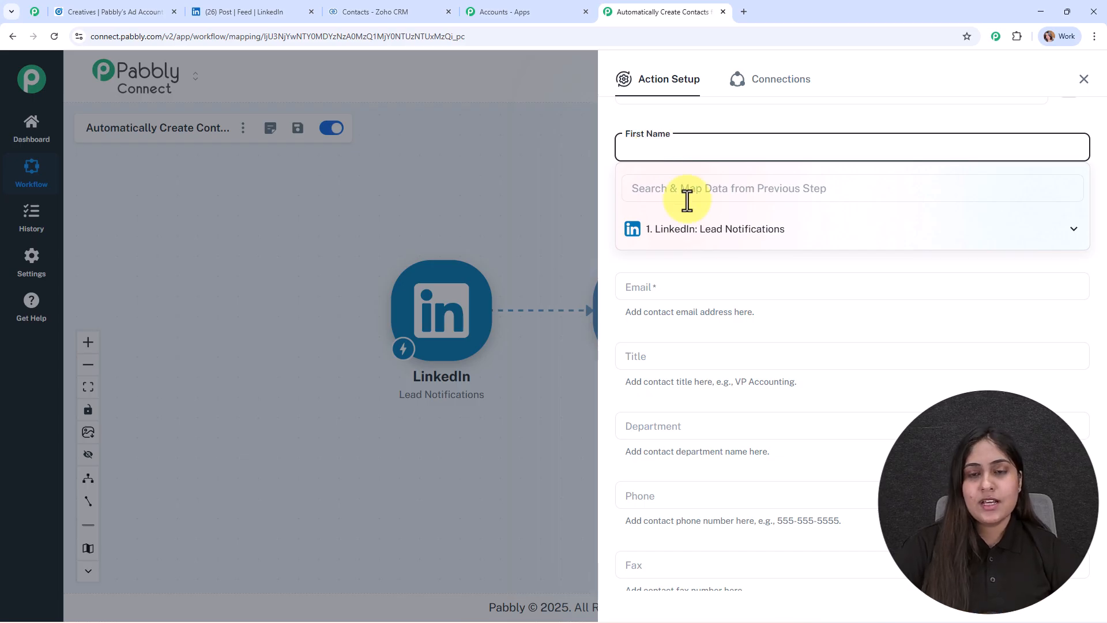
pyautogui.click(726, 241)
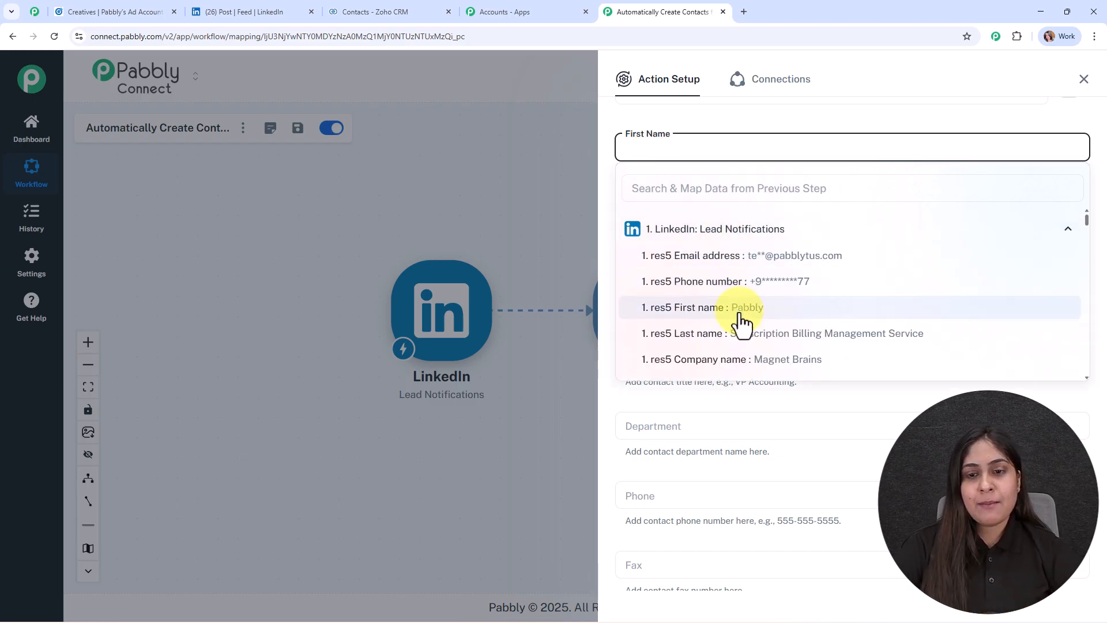
pyautogui.click(738, 308)
pyautogui.click(559, 194)
pyautogui.click(659, 219)
pyautogui.click(697, 301)
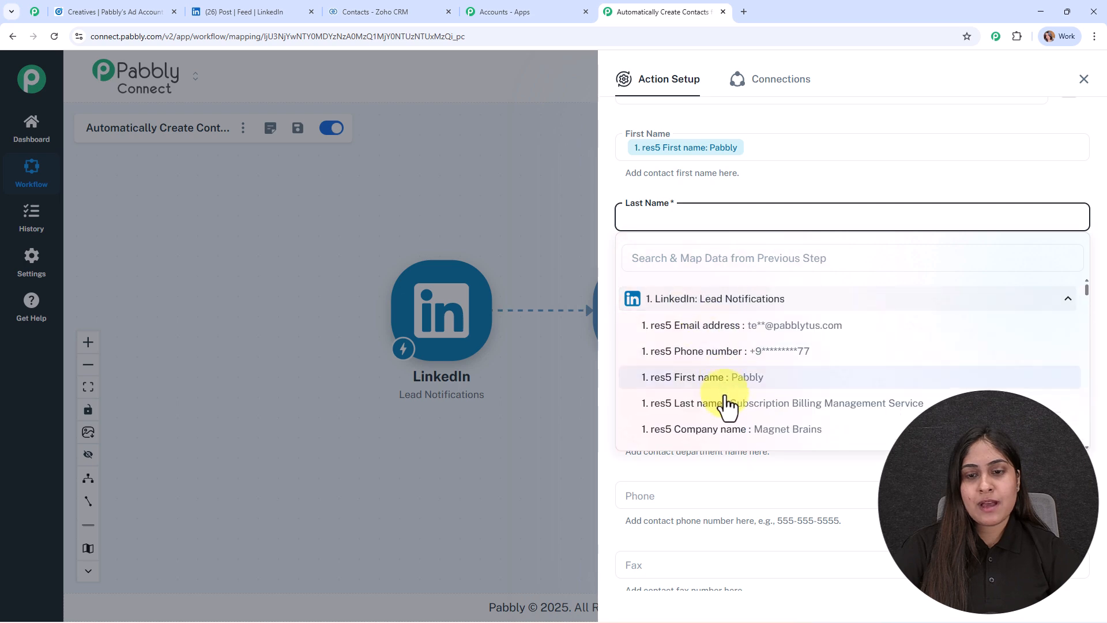
pyautogui.click(682, 407)
# Map the contact's Email to the res5 Email address value from the LinkedIn lead response
pyautogui.scroll(-2, 659, 256)
pyautogui.click(660, 173)
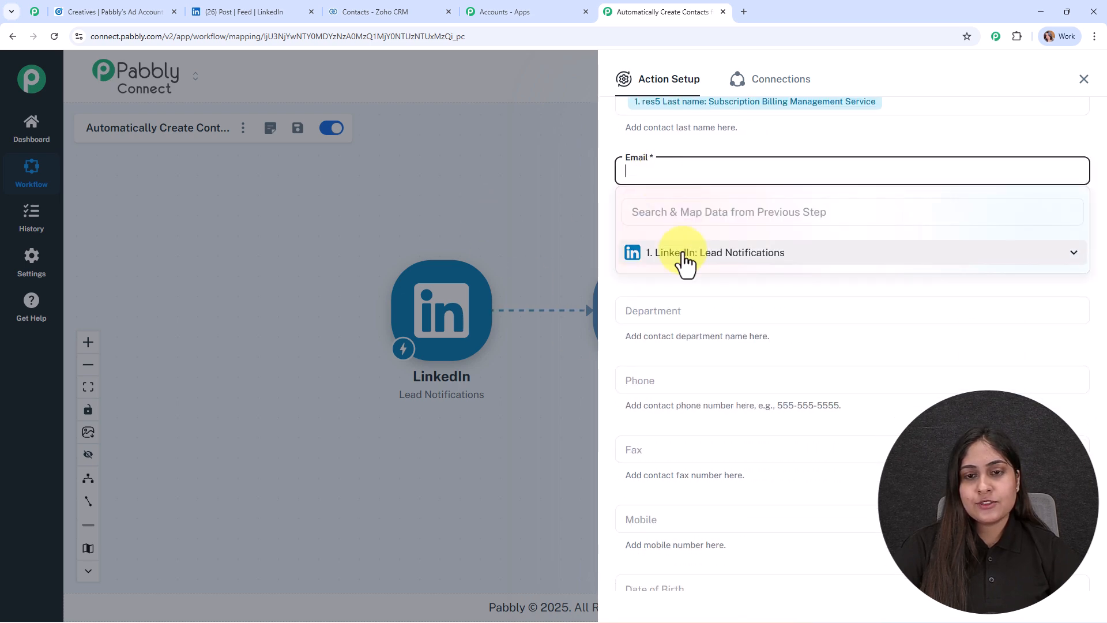
pyautogui.click(681, 253)
pyautogui.click(778, 279)
# Map the contact's Phone to the res5 Phone number value from the LinkedIn lead response
pyautogui.scroll(-1, 761, 254)
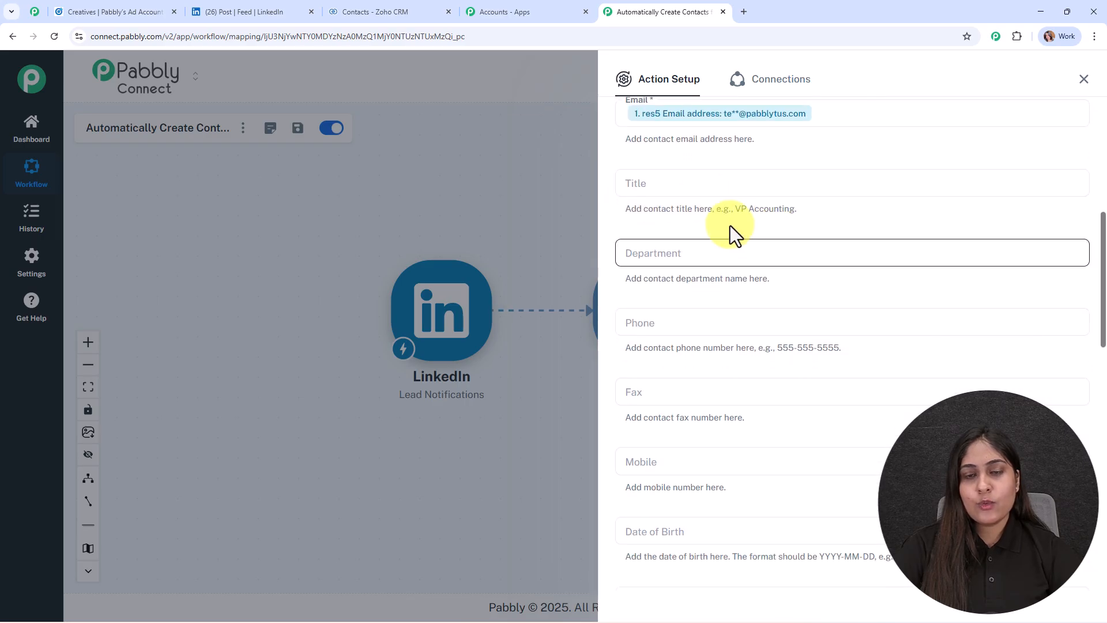
pyautogui.scroll(-1, 699, 249)
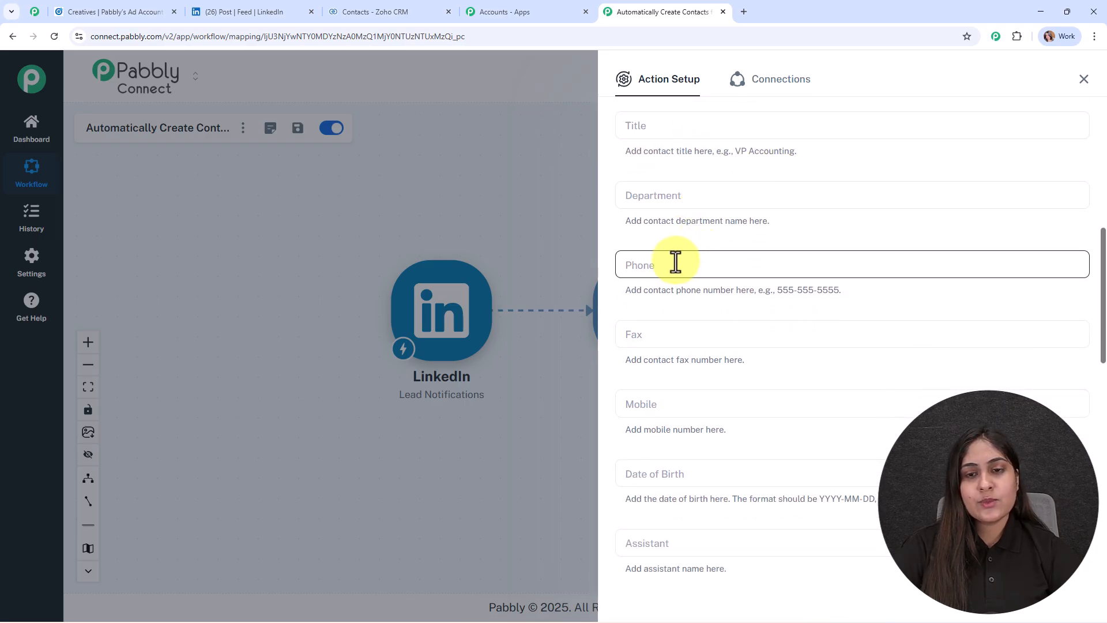
pyautogui.click(675, 261)
pyautogui.click(709, 347)
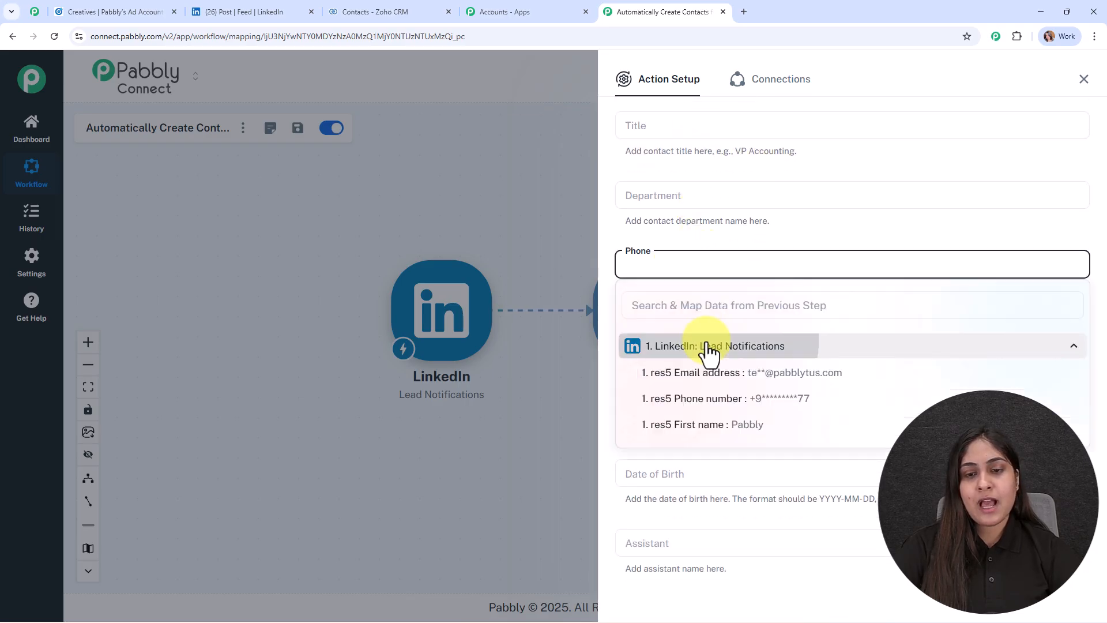
pyautogui.click(735, 399)
pyautogui.click(469, 203)
# Map the contact's Mobile to the same res5 Phone number value from the LinkedIn lead response
pyautogui.scroll(-3, 865, 253)
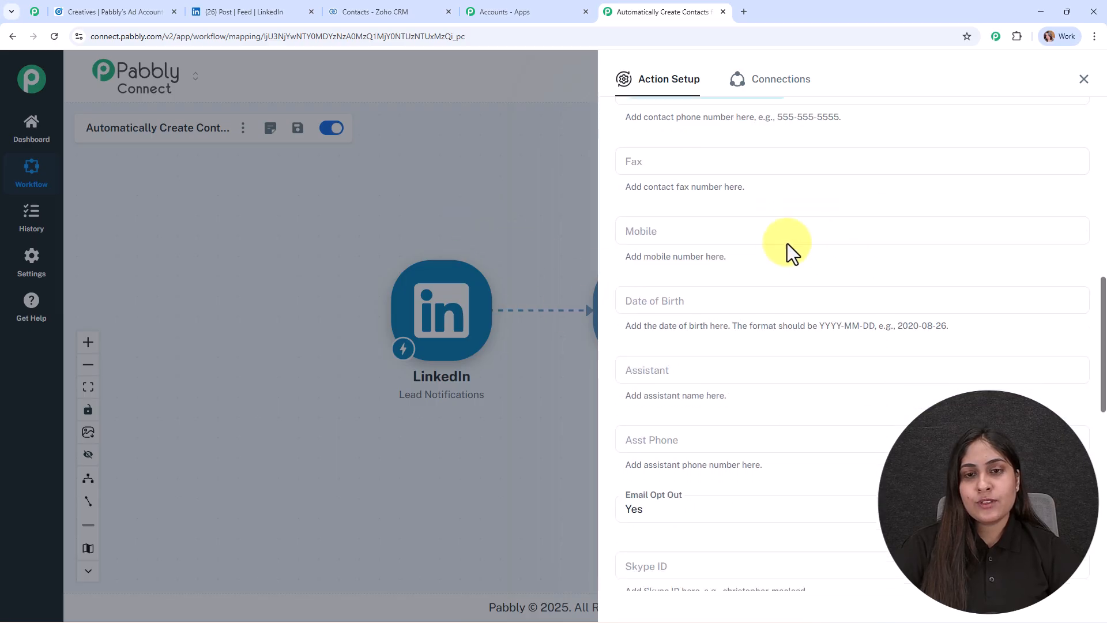
pyautogui.click(642, 232)
pyautogui.click(692, 314)
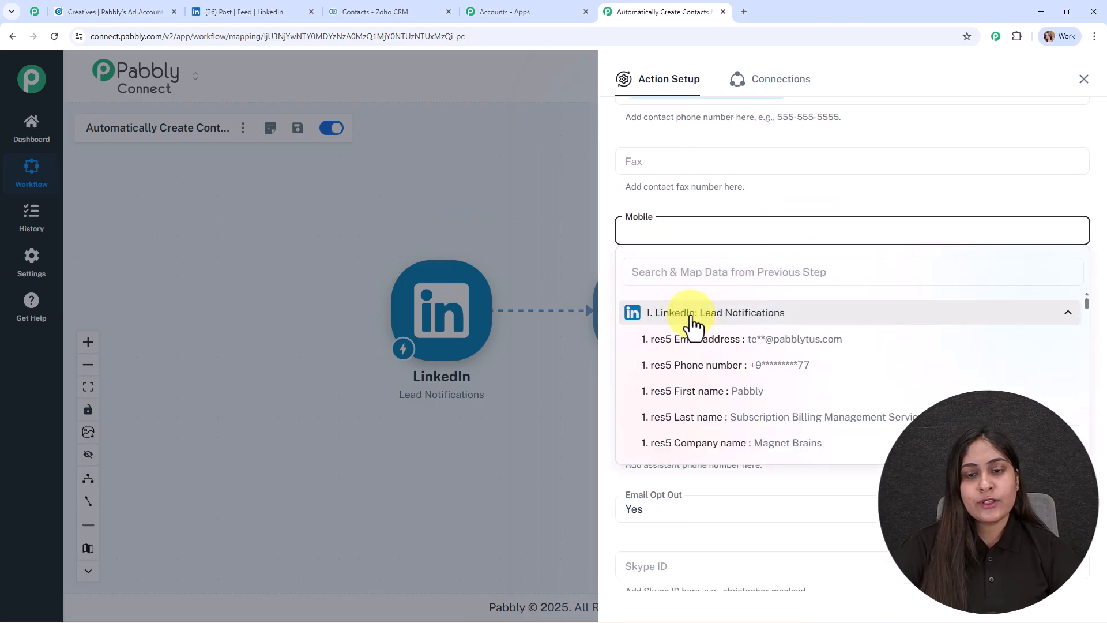
pyautogui.click(715, 368)
pyautogui.click(510, 206)
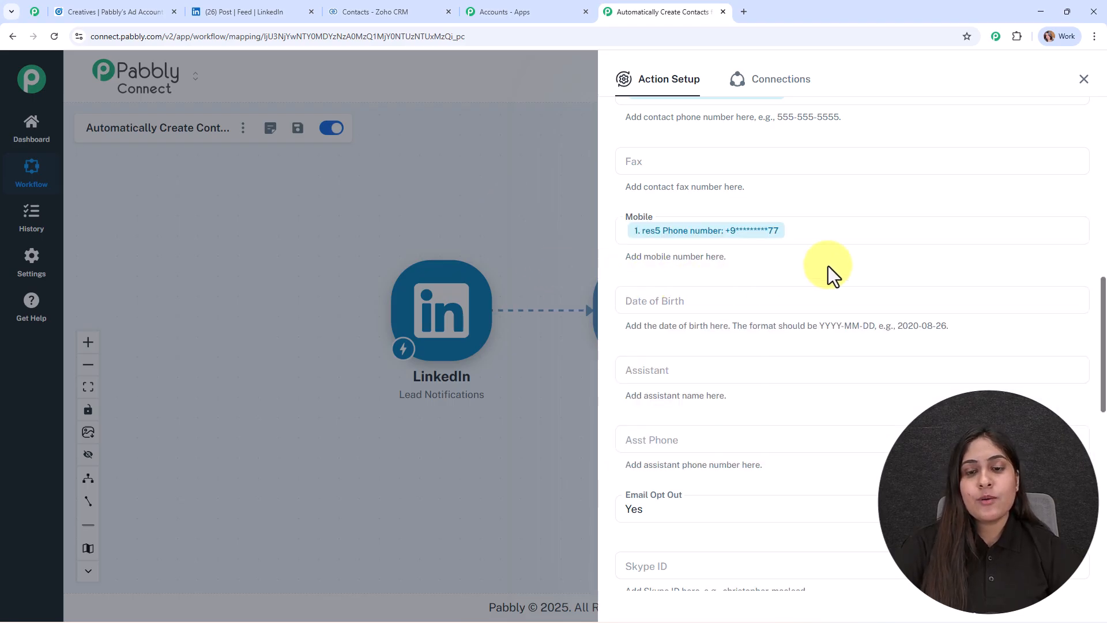
# Save the Create Contact action with a test request, leave the remaining fields empty, and close the action setup
pyautogui.scroll(-2, 827, 265)
pyautogui.scroll(-7, 687, 247)
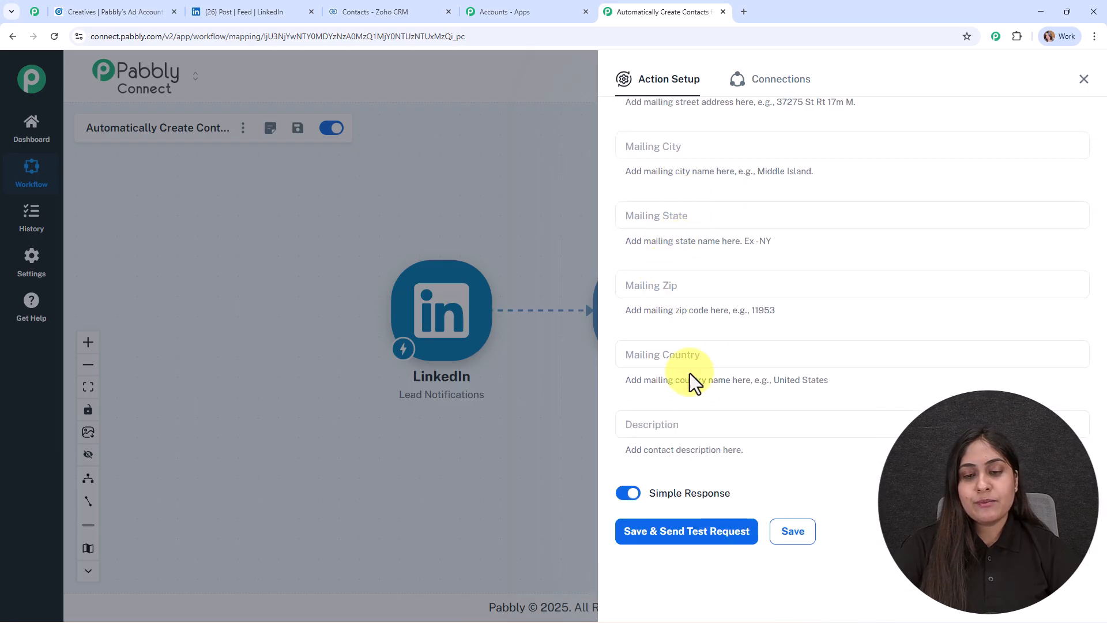
pyautogui.click(655, 544)
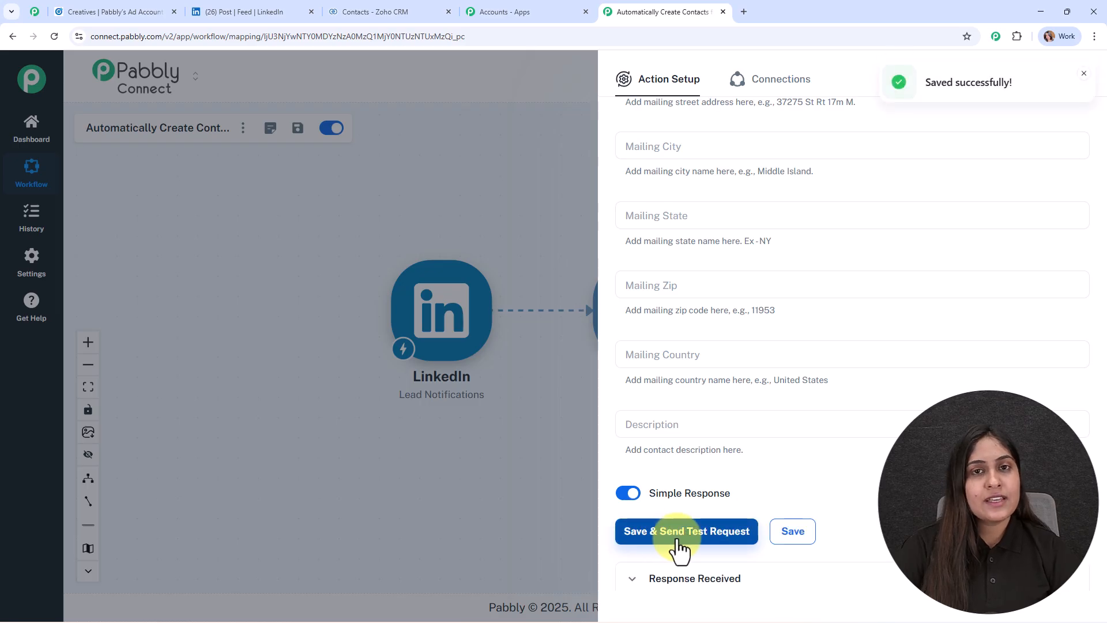
pyautogui.scroll(-5, 1072, 432)
pyautogui.scroll(-2, 1072, 433)
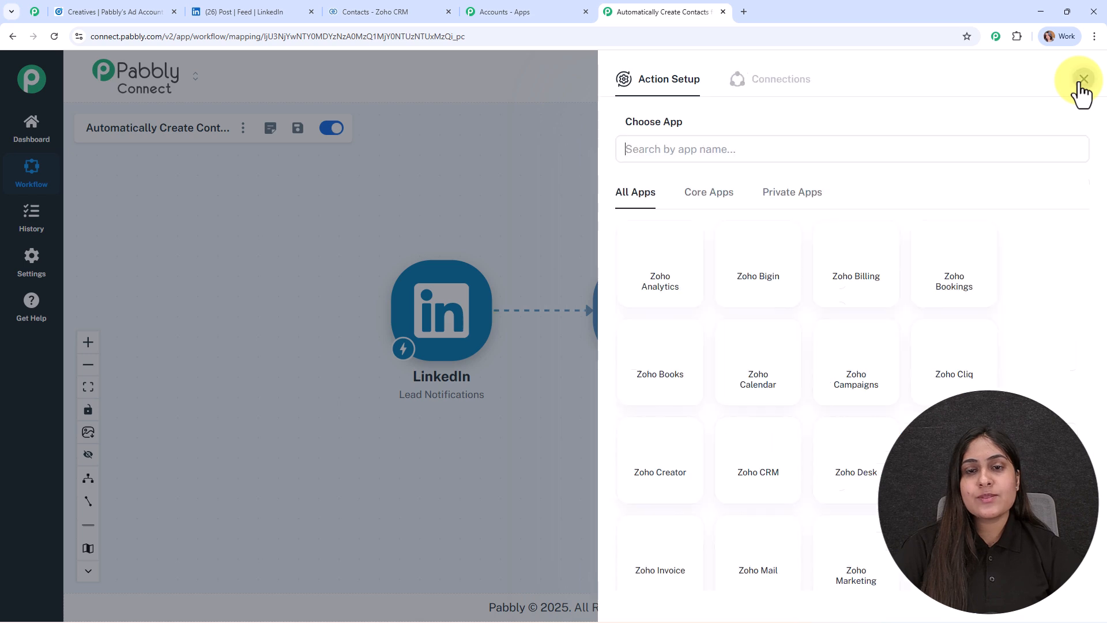
pyautogui.click(1083, 80)
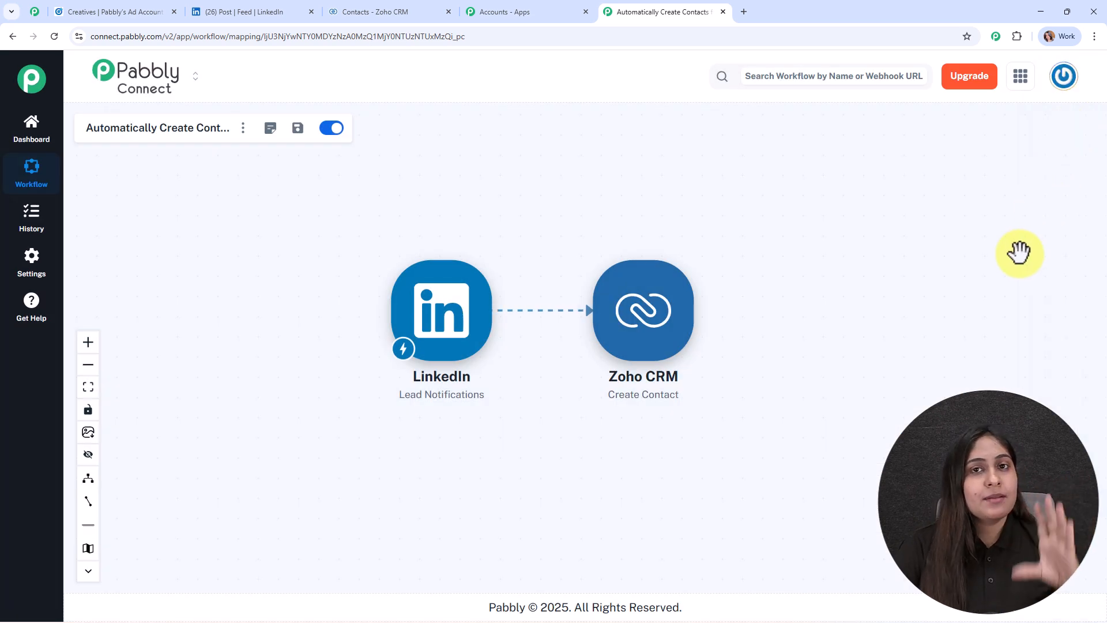
# Switch to Zoho CRM and refresh the contacts list to check for the test contact, and return to the Pabbly Connect workflow
pyautogui.click(408, 10)
pyautogui.moveTo(167, 36); pyautogui.dragTo(131, 36)
pyautogui.click(48, 39)
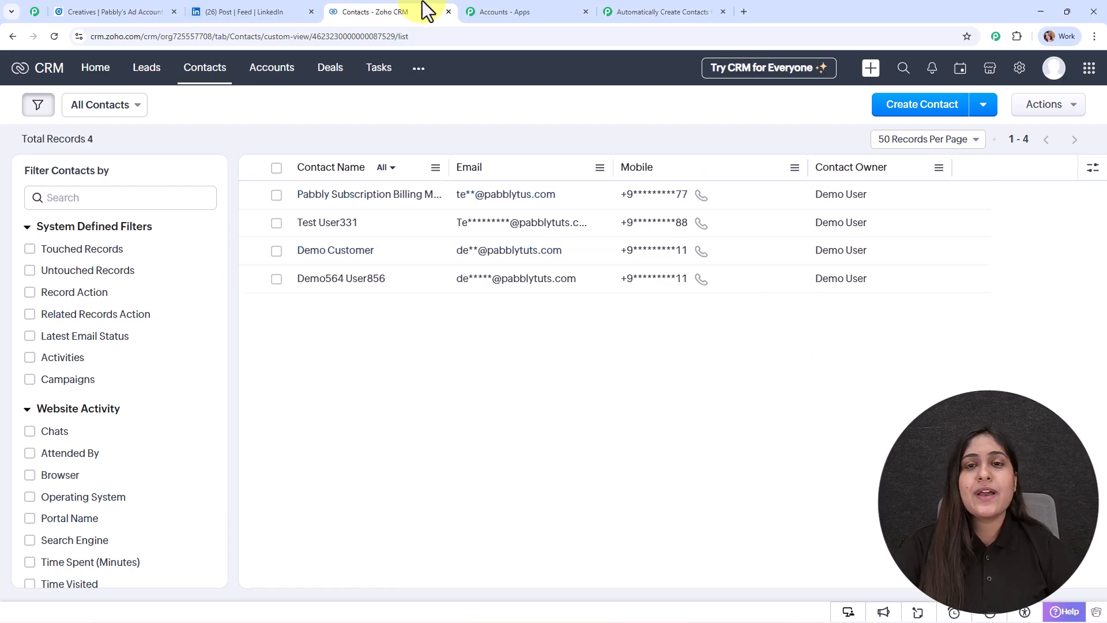
pyautogui.click(658, 12)
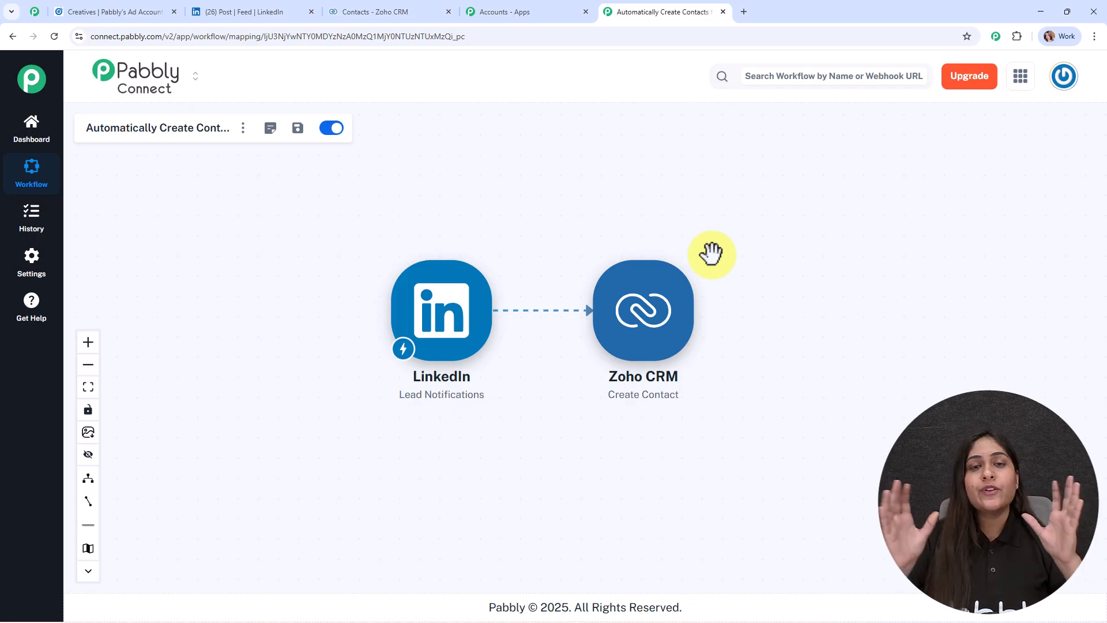